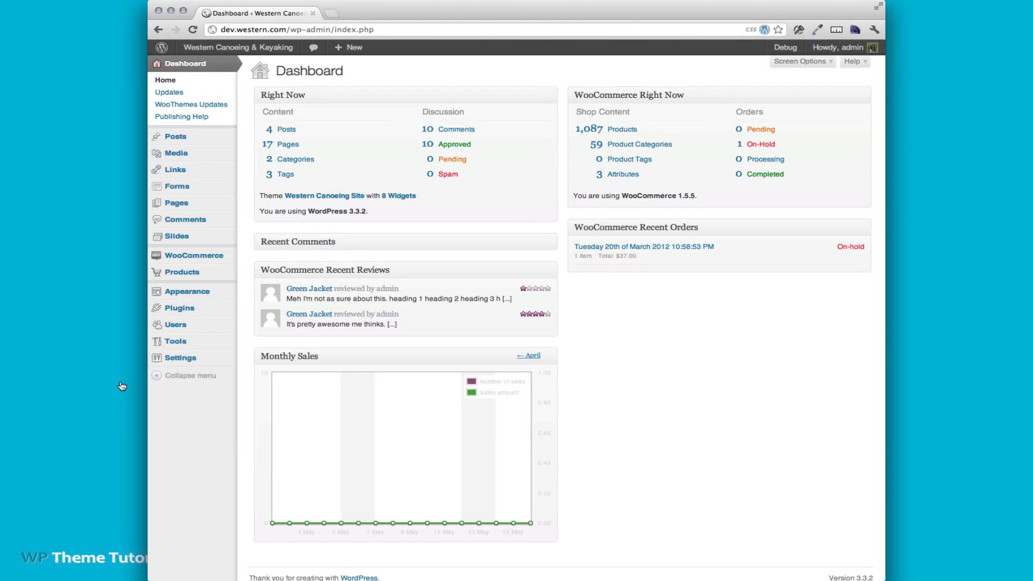
Open WooCommerce's Products list showing all 1,164 store products
mouse_move(193, 261)
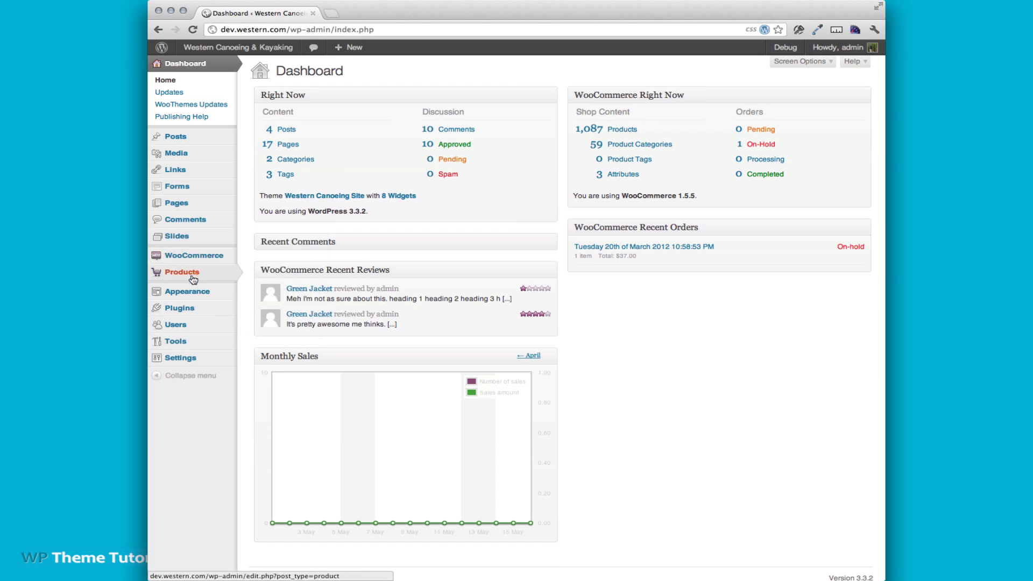
click(193, 279)
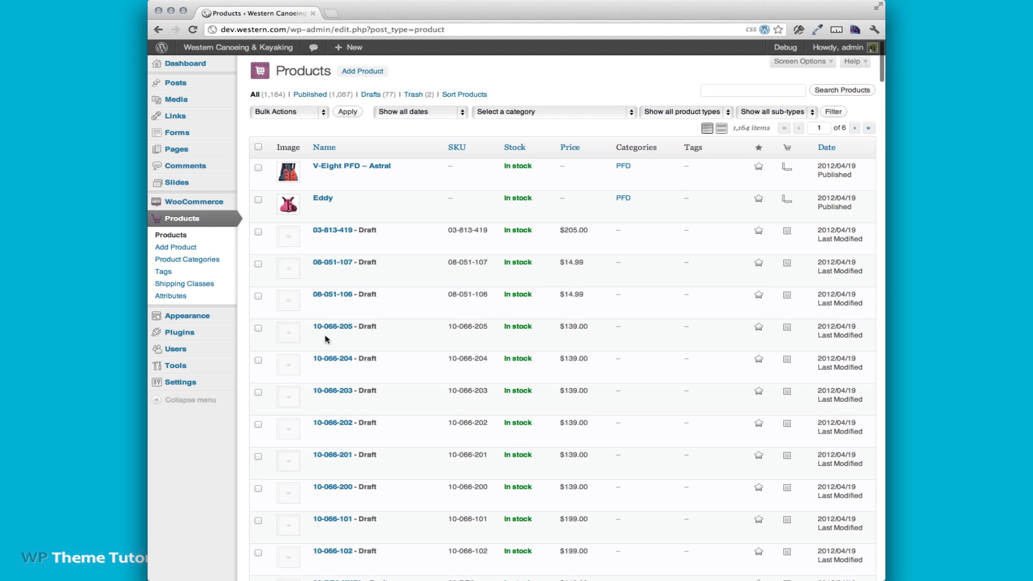
Create a new product titled 'V-Eight' and assign it to the PFD category
click(373, 72)
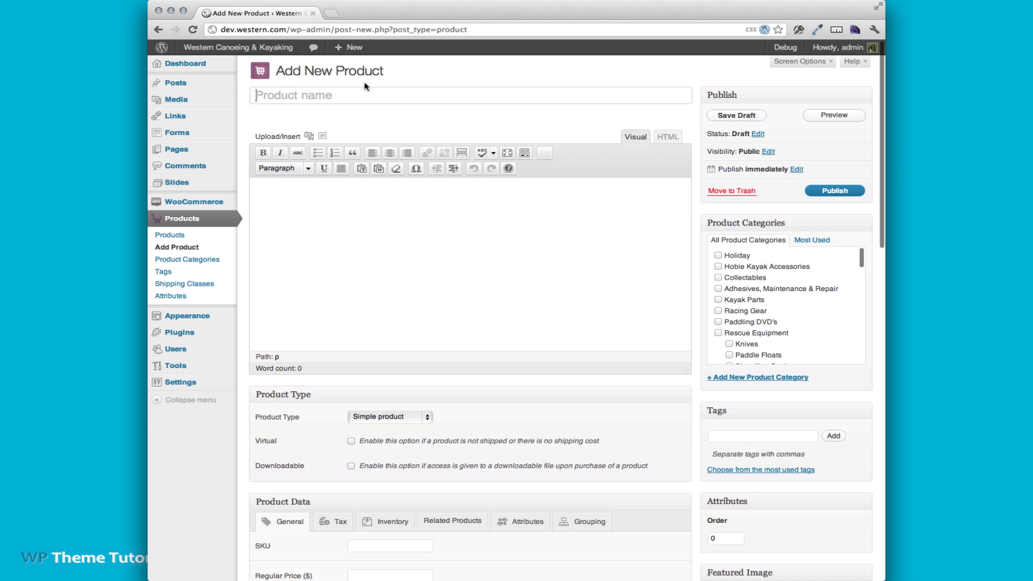
text(V-)
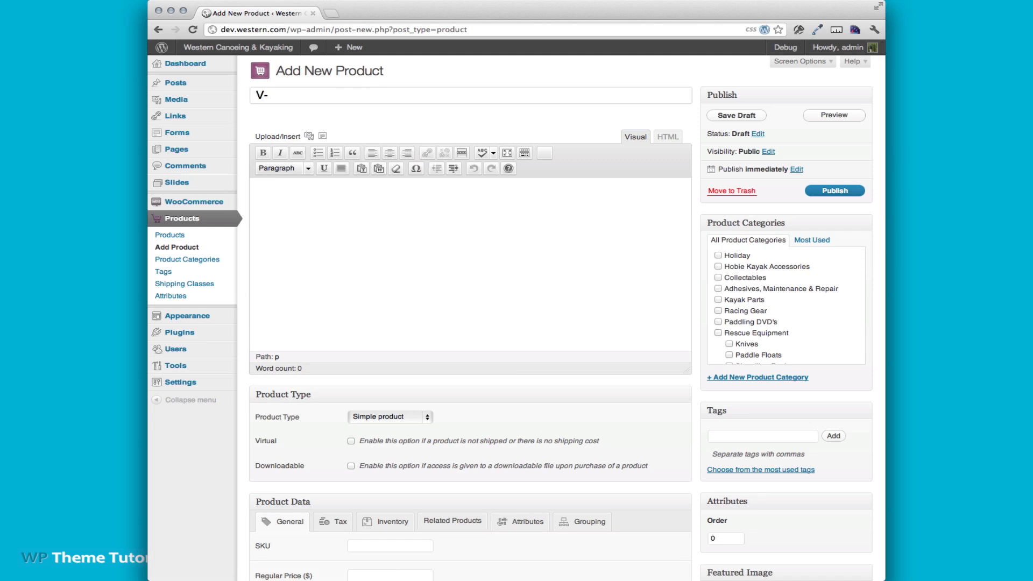
text(Eight)
click(335, 259)
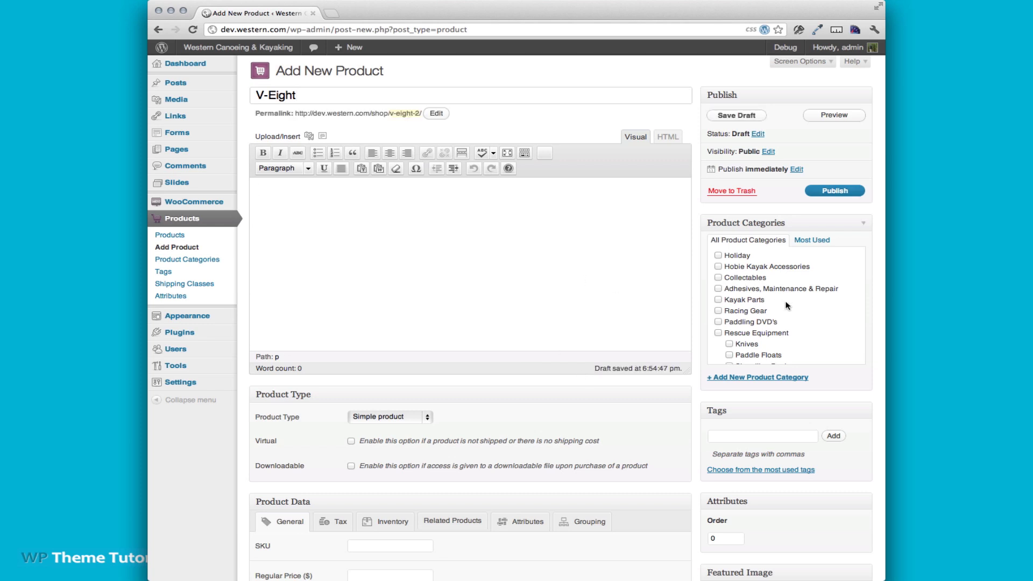
scroll(786, 305, down, 3)
scroll(786, 305, down, 8)
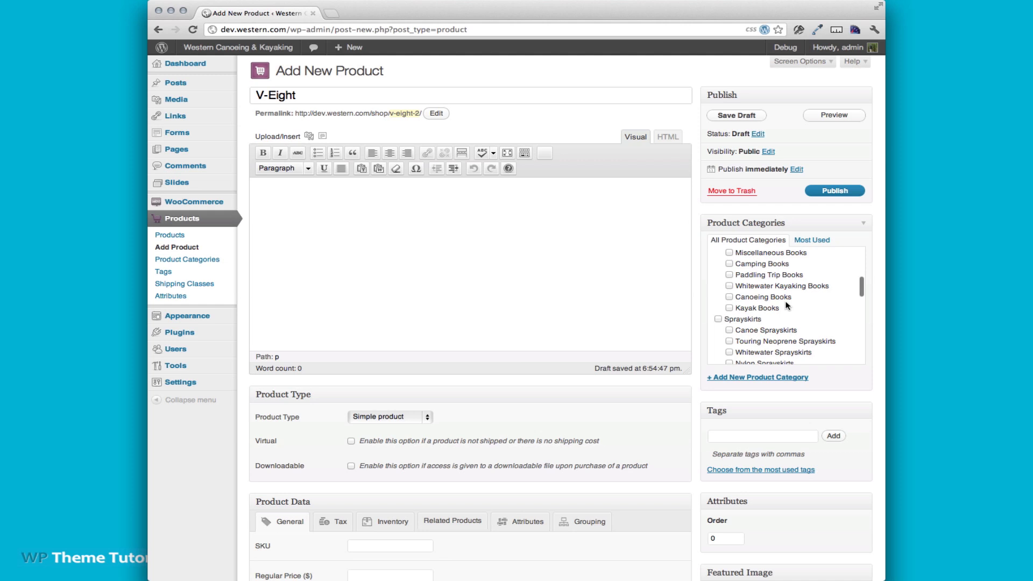
scroll(787, 306, down, 8)
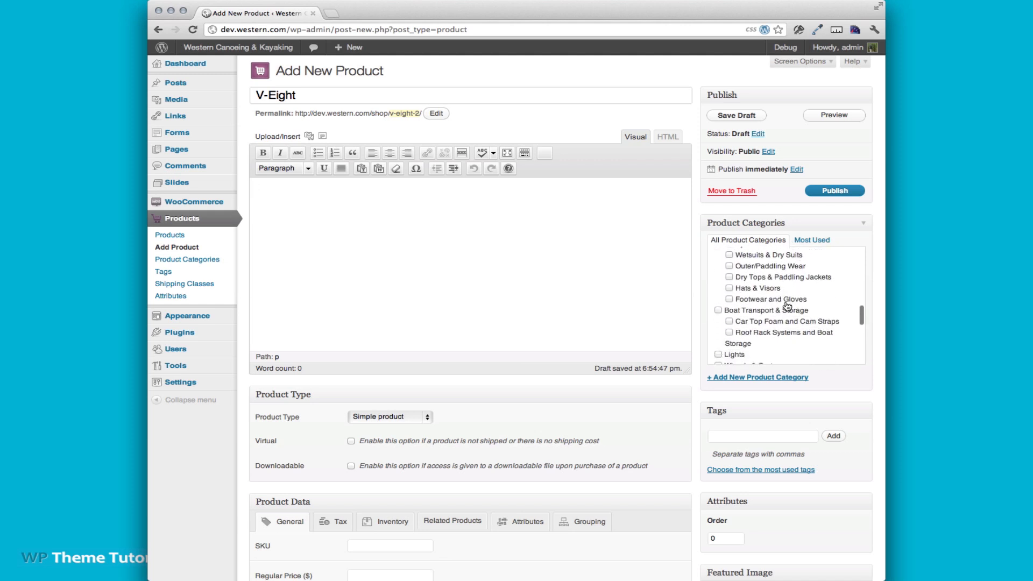
scroll(787, 306, down, 10)
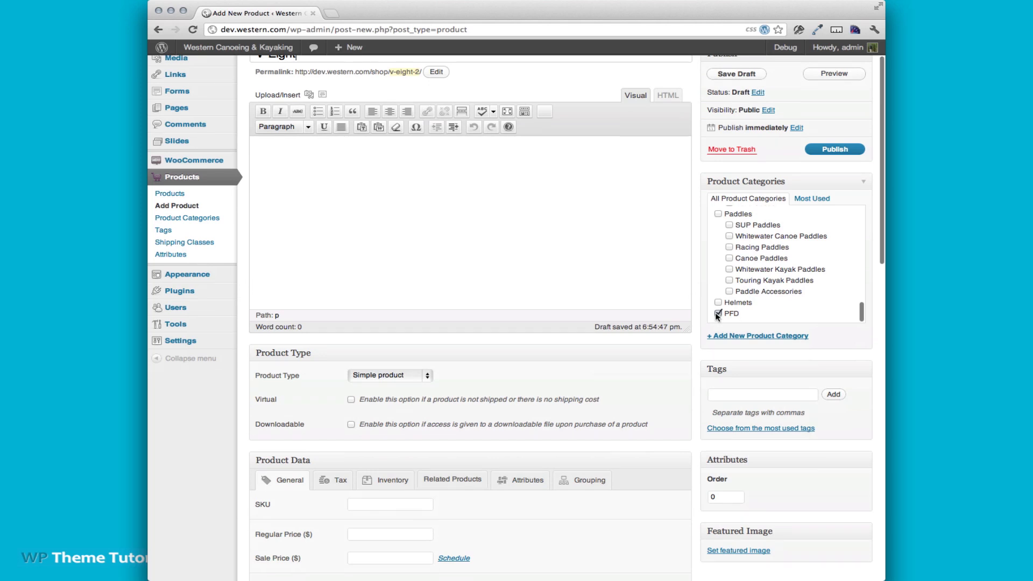
scroll(473, 328, up, 2)
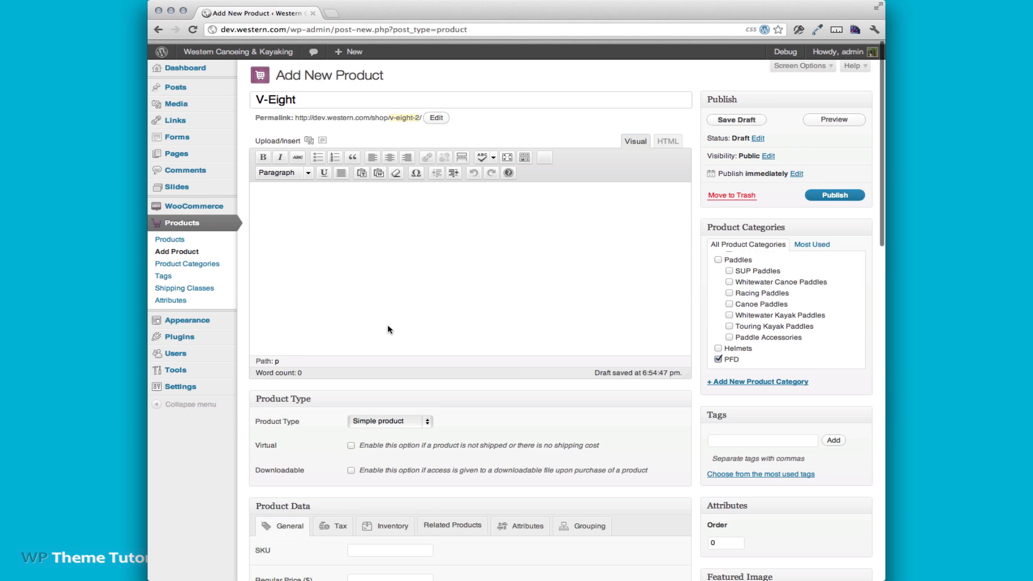
Paste Pellentesque placeholder text as the description and set Product Type to Variable product
text(Pellentesque habitant morbi tristique senectus et netus et malesuada fames ac turpis egestas. Vestibulum tortor quam, feugiat vitae, ultricies eget, tempor sit amet, ante. Donec eu libero sit amet quam egestas semper. Aenean ultricies mi vitae est. Mauris placerat eleifend leo. Quisque sit amet est et sapien ullamcorper pharetra. Vestibulum erat wisi, condimentum sed, commodo vitae, ornare sit amet, wisi. Aenean fermentum, elit eget tincidunt condimentum, eros ipsum rutrum orci, sagittis tempus lacus enim ac dui. Donec non enim in turpis pulvinar facilisis. Ut felis. Praesent dapibus, neque id cursus faucibus, tortor neque egestas augue, eu vulputate magna eros eu erat. Aliquam erat volutpat. Nam dui mi, tincidunt quis, accumsan porttitor, facilisis luctus, metus)
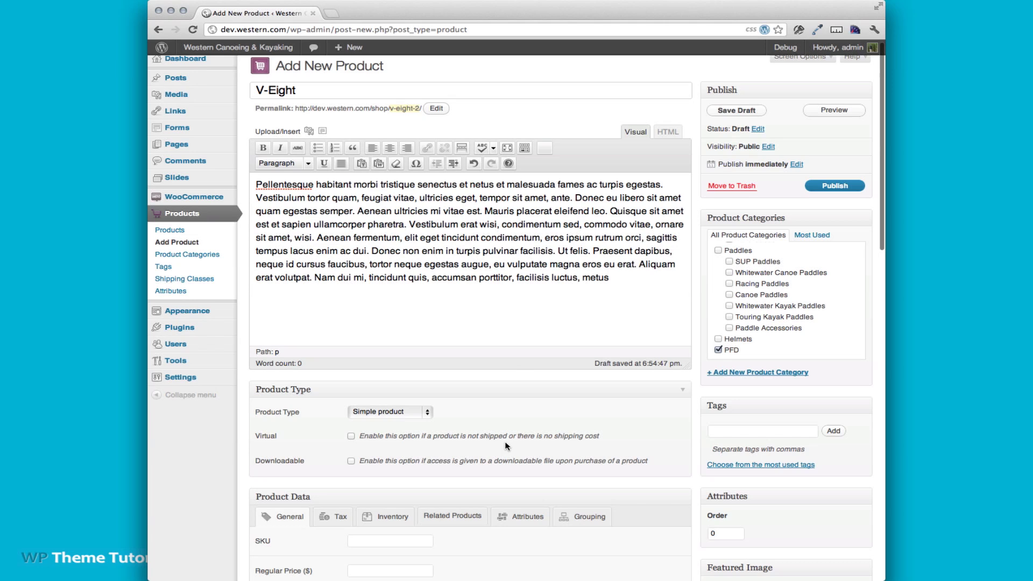
scroll(511, 377, down, 3)
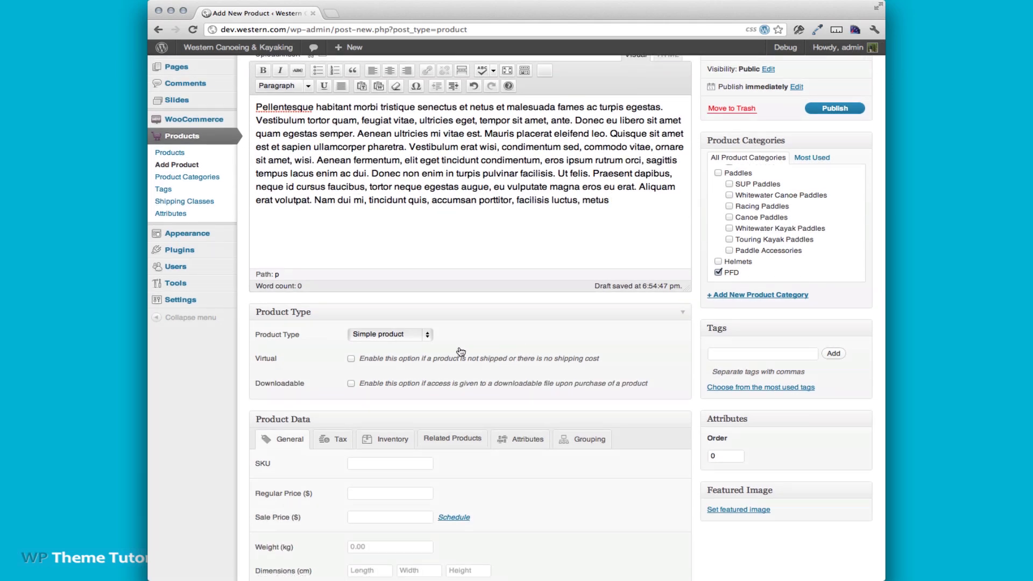
click(420, 336)
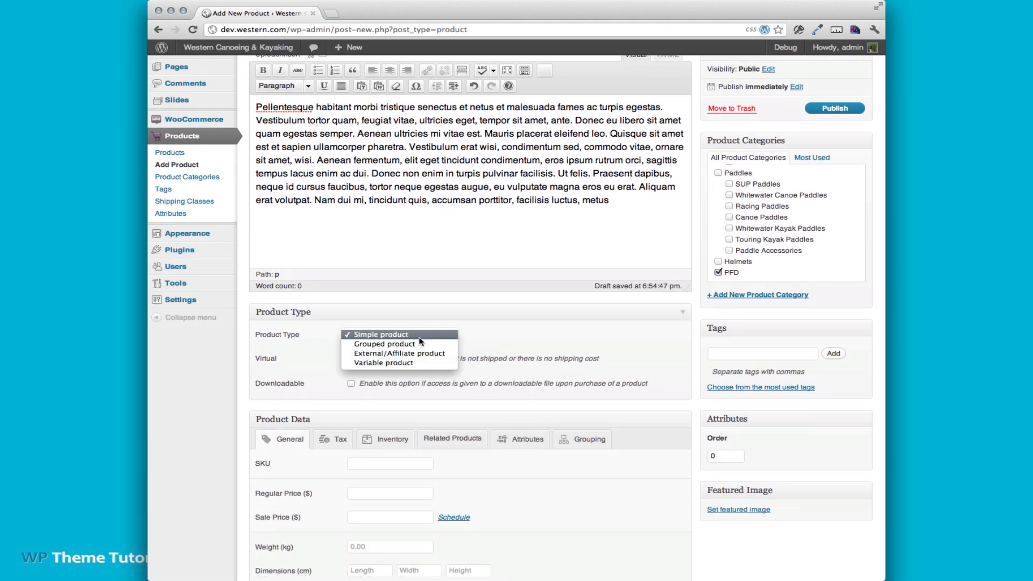
click(402, 363)
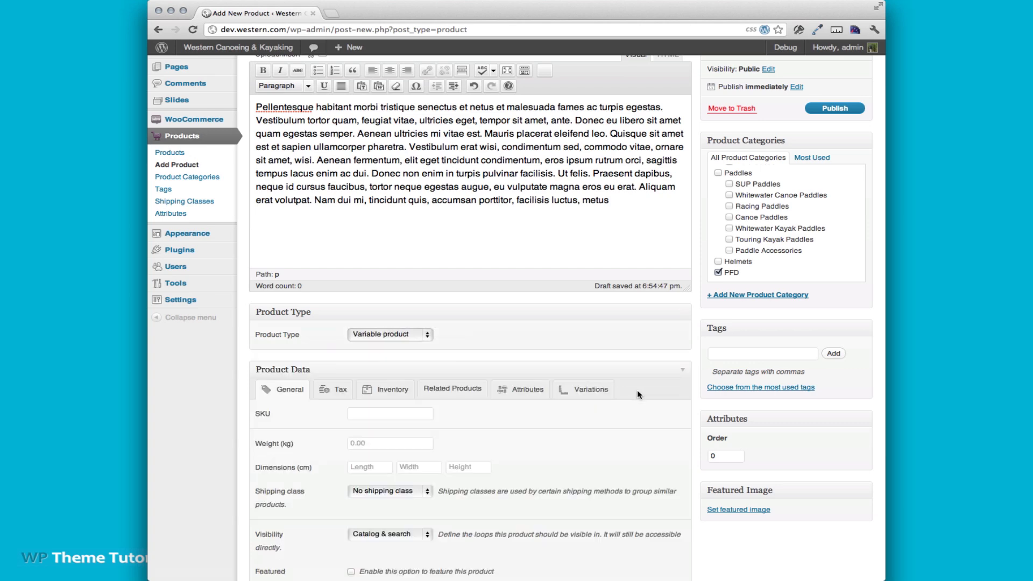
scroll(629, 389, down, 3)
Add the Color attribute to V-Eight from the Attributes tab
click(514, 289)
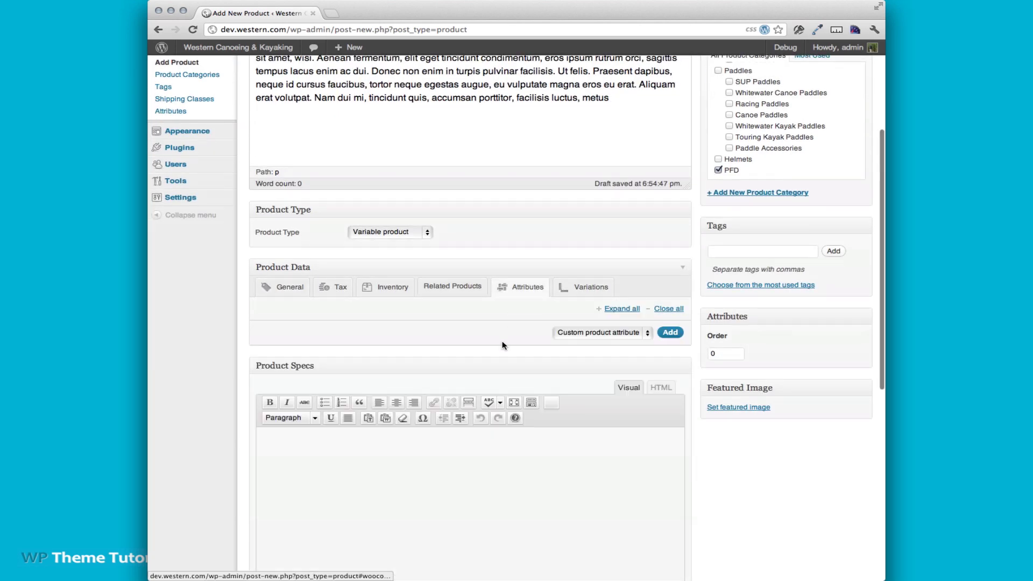
click(626, 334)
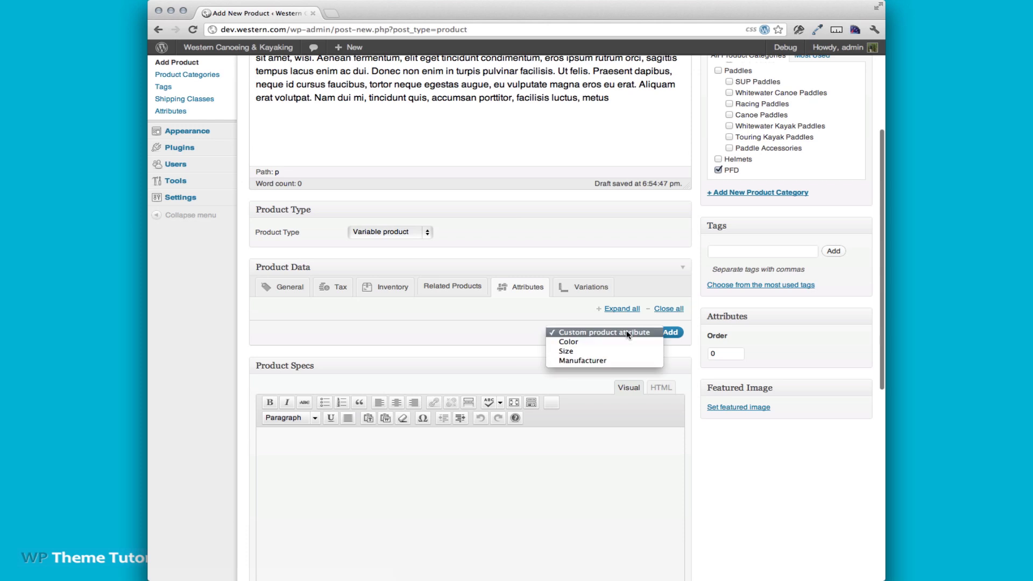
click(585, 343)
click(670, 332)
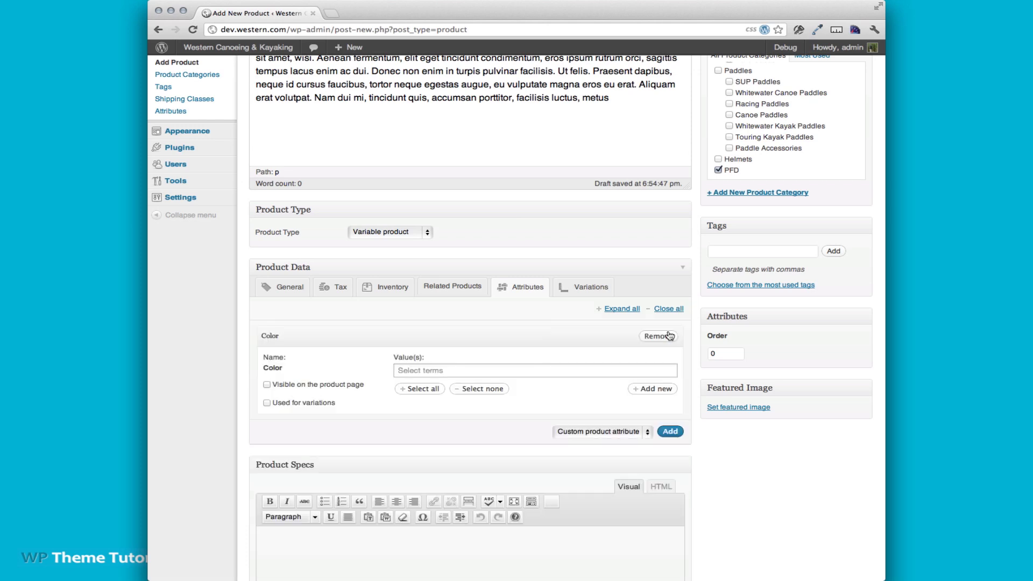
Give Color the values Red and Black, used for variations and visible on the product page
click(418, 370)
key(Return)
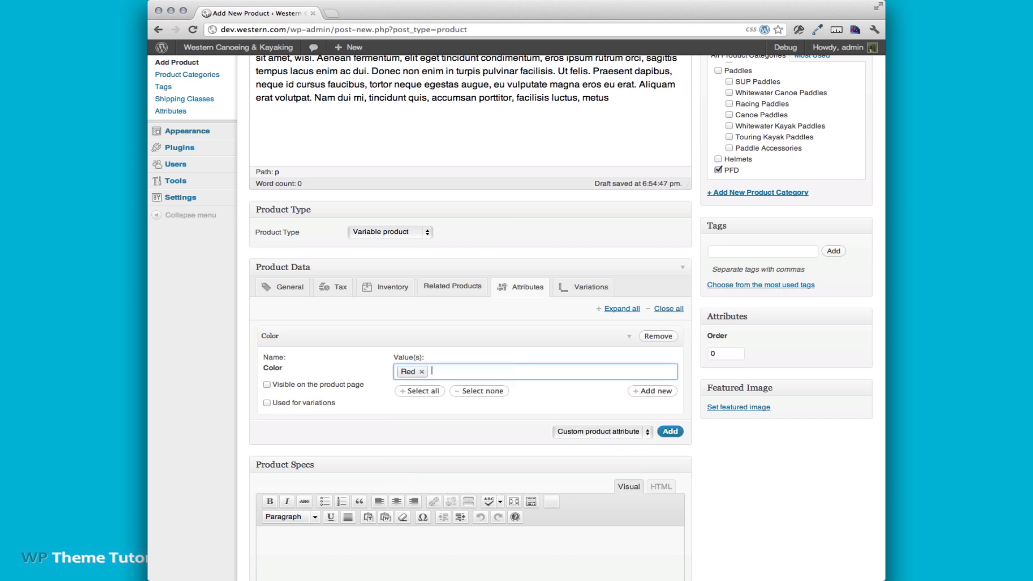
text(b)
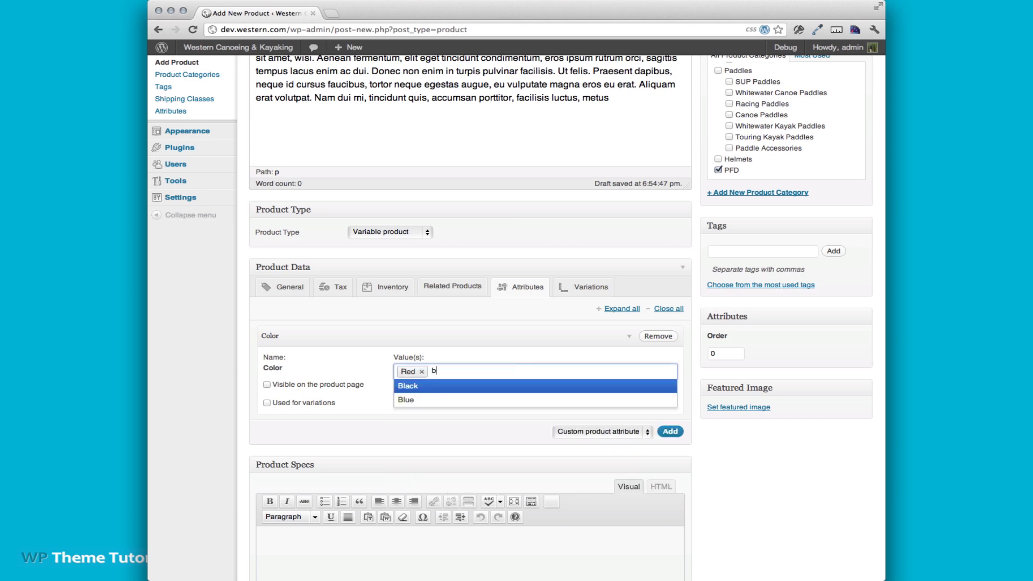
key(Return)
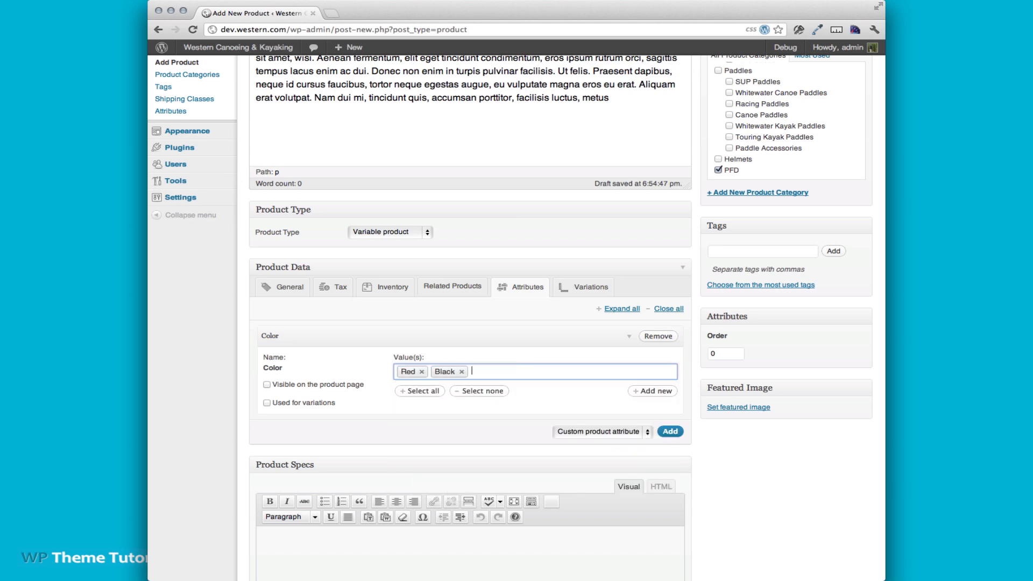
click(267, 403)
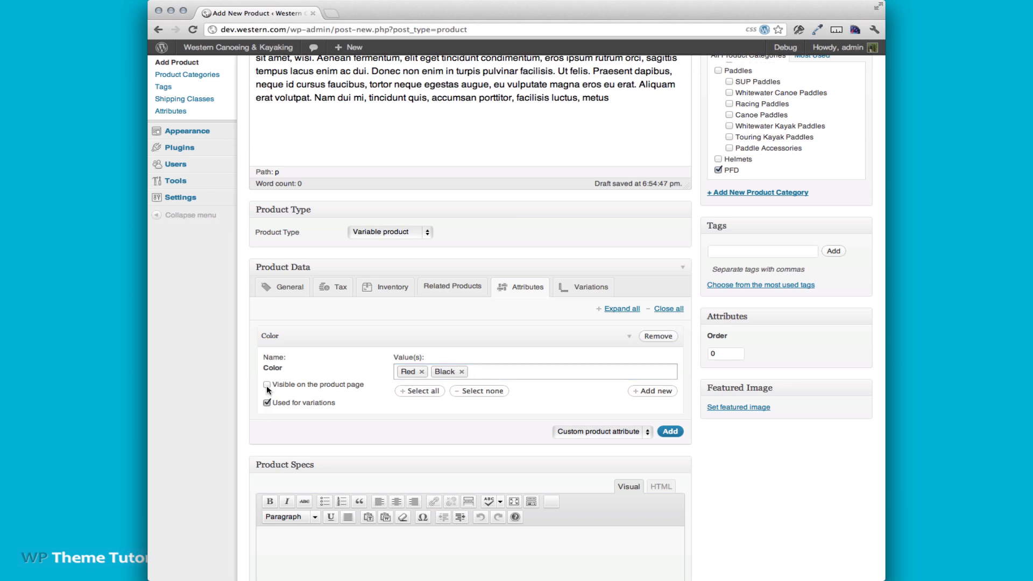
click(267, 385)
click(627, 432)
click(585, 450)
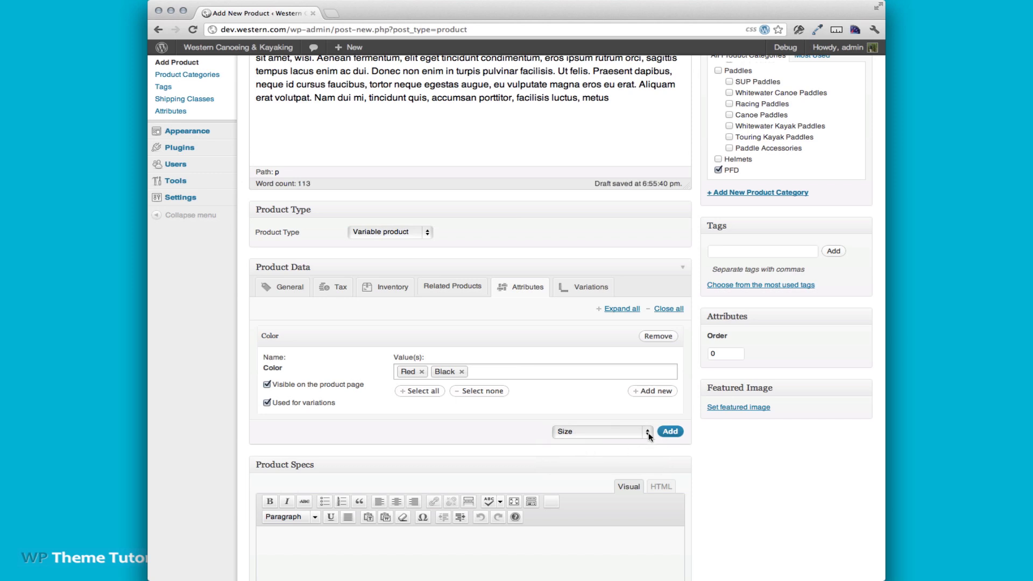
Add Size with XLarge - XXLarge and XSmall - Small, used for variations and visible on product page
click(670, 432)
click(421, 463)
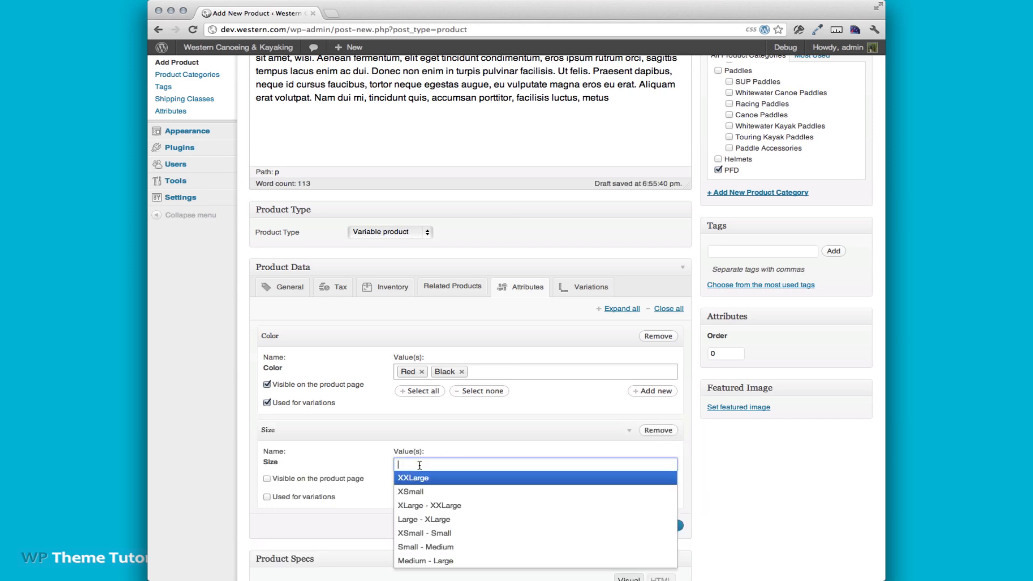
key(Down)
key(Down)
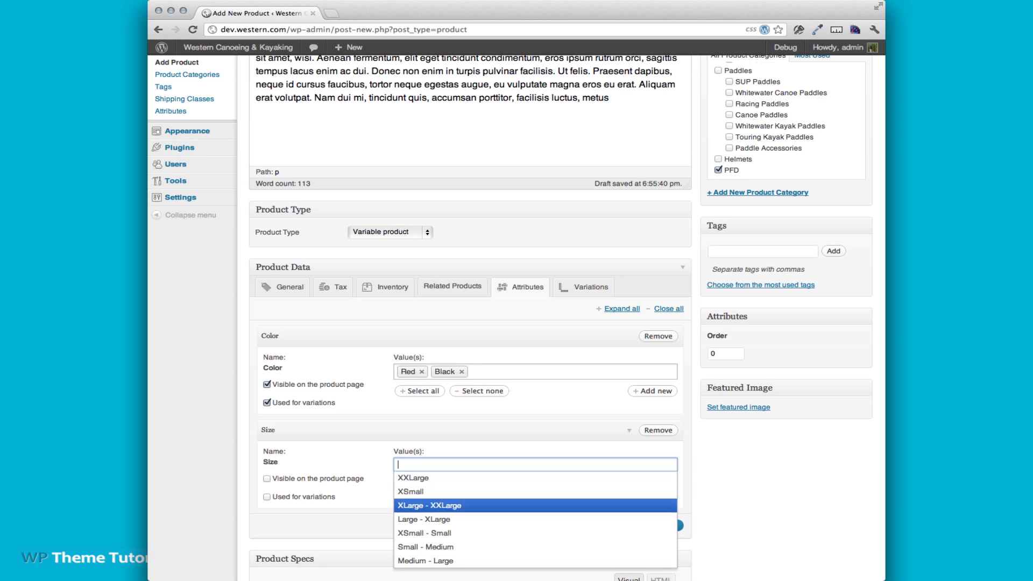
key(Return)
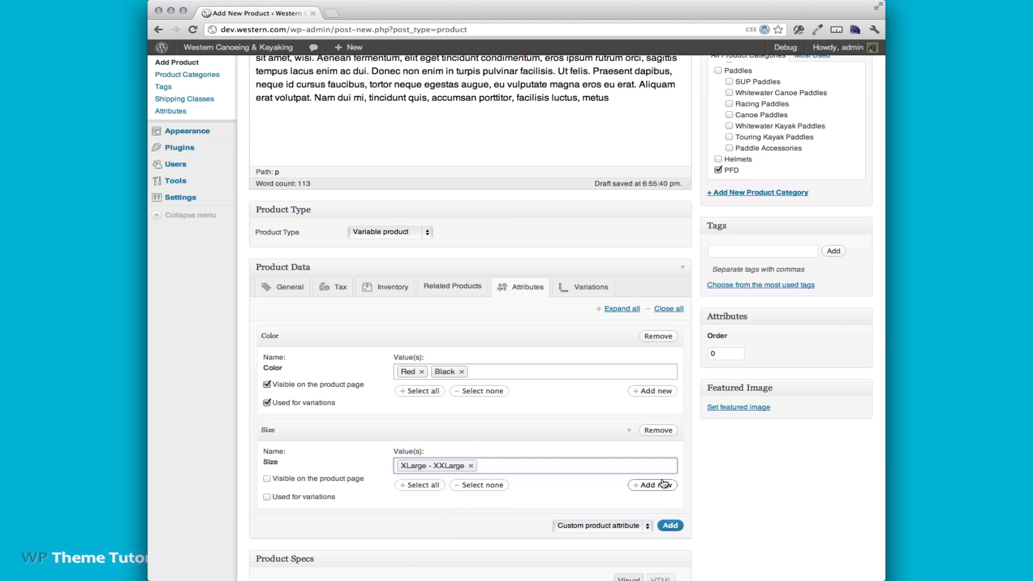
text(sm)
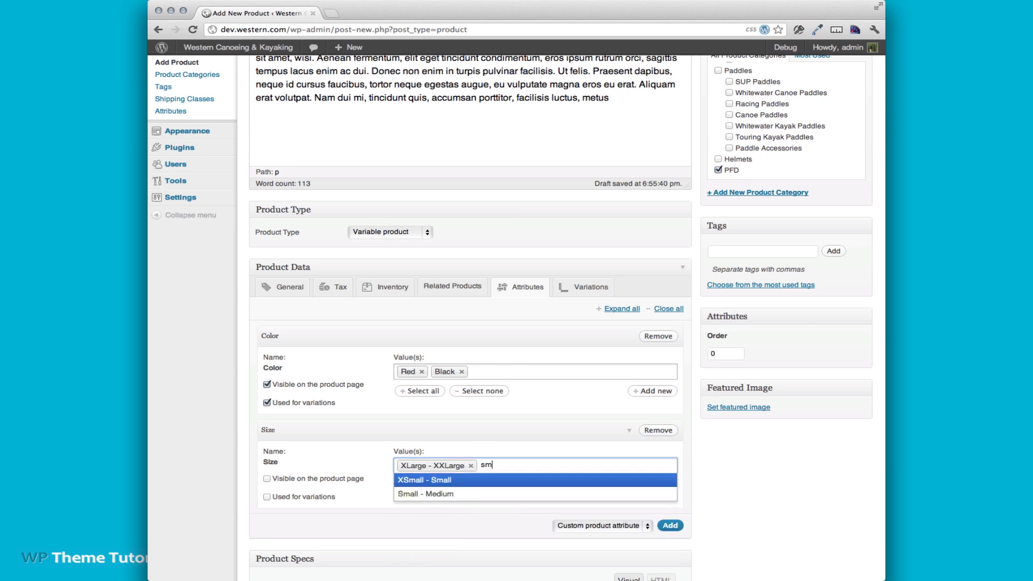
key(Return)
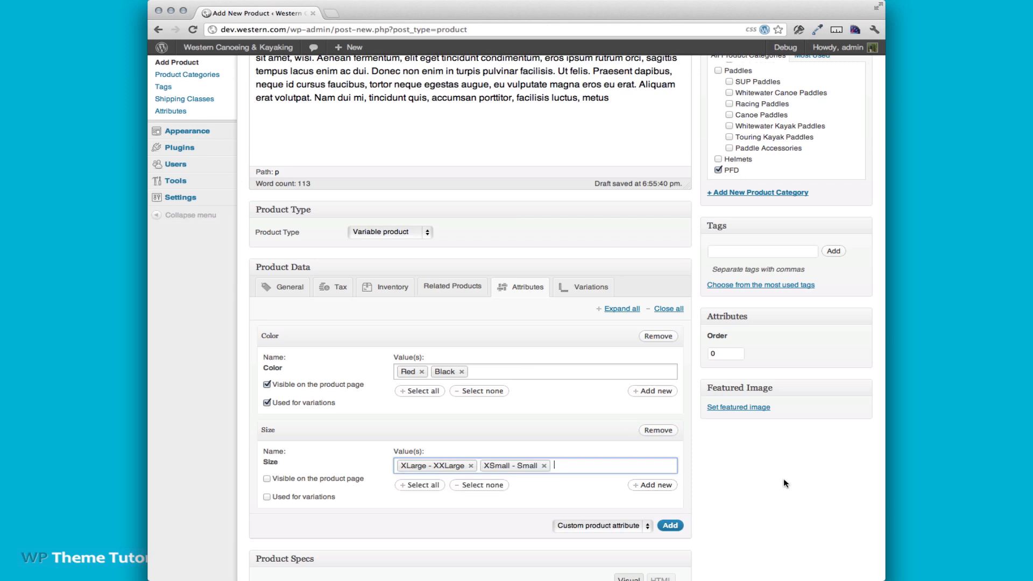
click(267, 497)
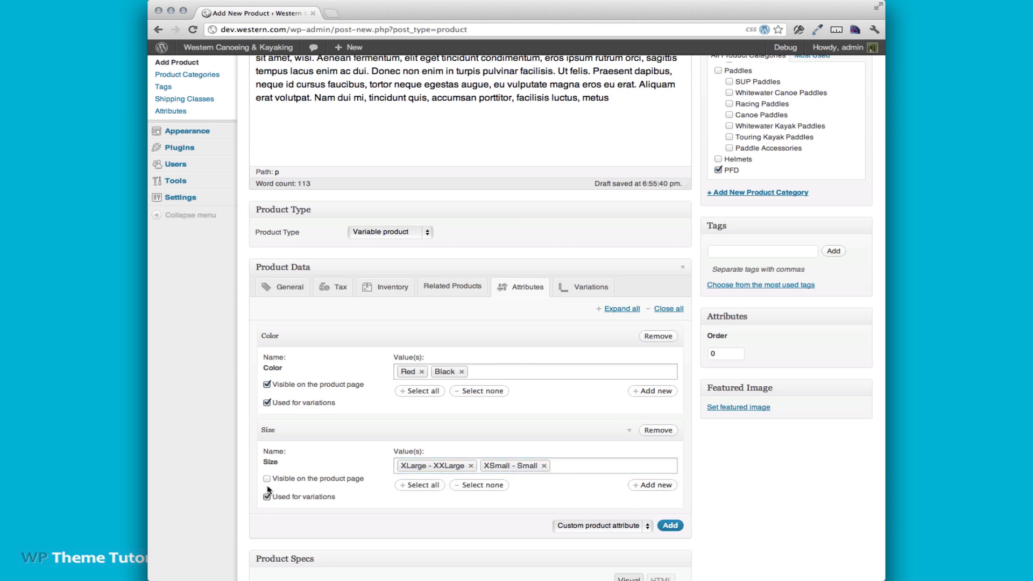
click(266, 478)
scroll(770, 512, down, 3)
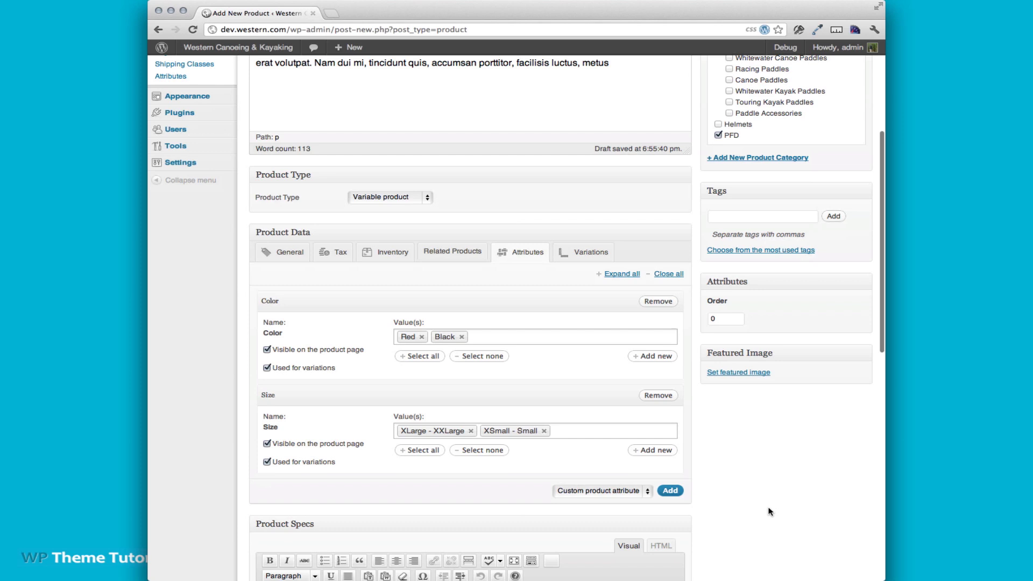
scroll(701, 453, up, 5)
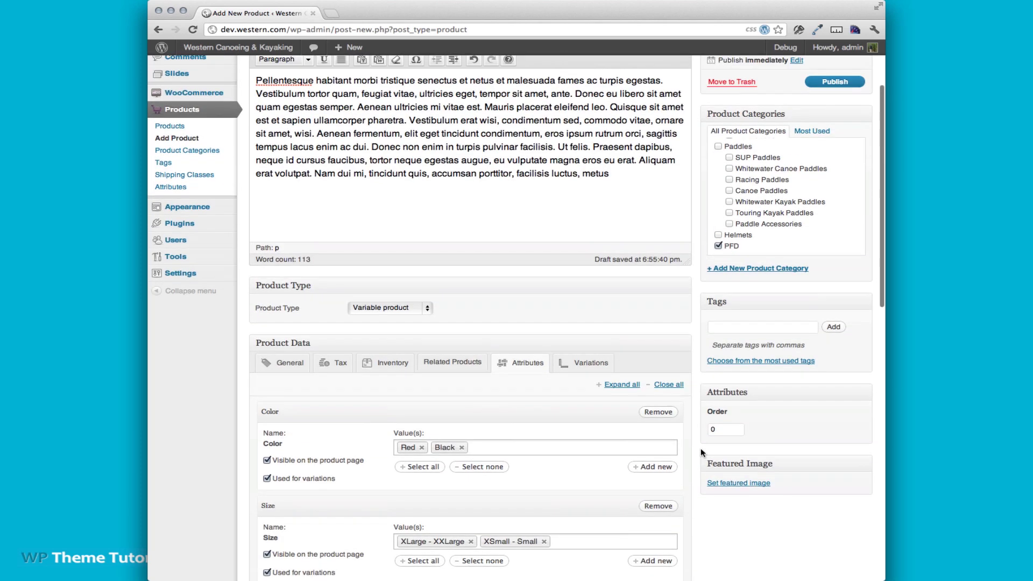
Publish V-Eight and bring up the Variations section of its Product Data box
click(840, 83)
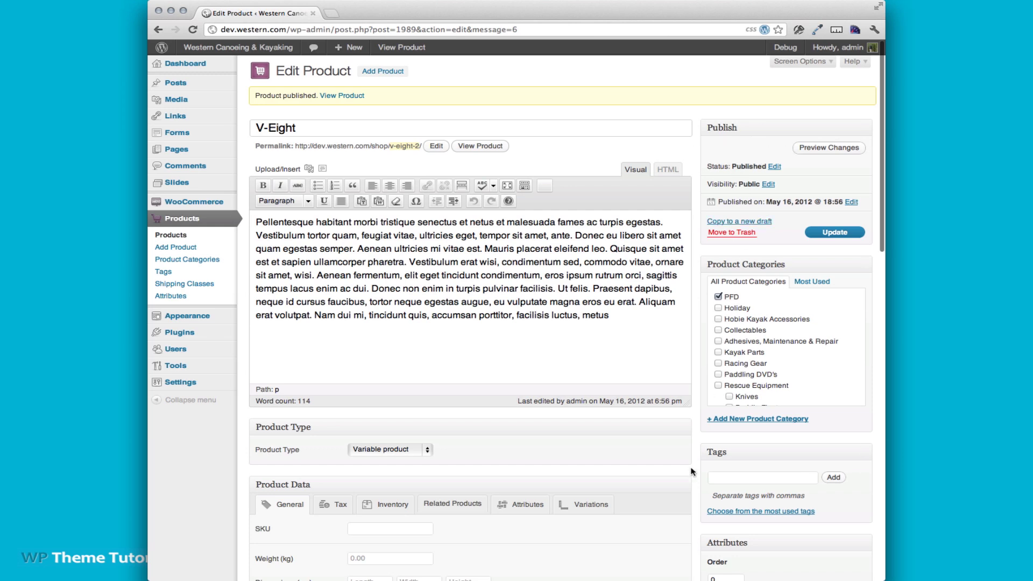
scroll(693, 463, down, 5)
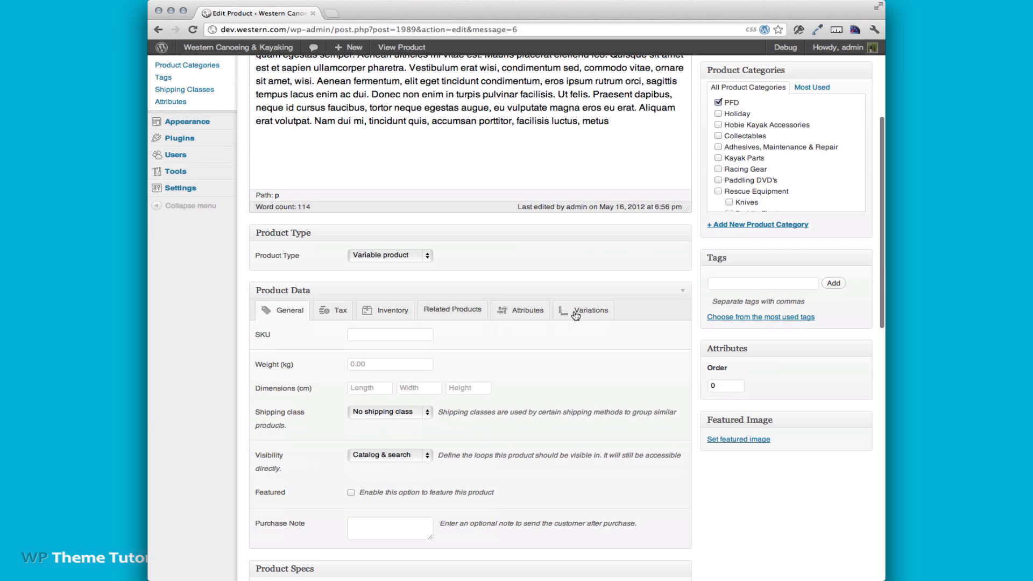
click(571, 328)
Use Link all variations to generate the four Color/Size variations and dismiss the notice
scroll(730, 535, down, 3)
scroll(730, 535, down, 1)
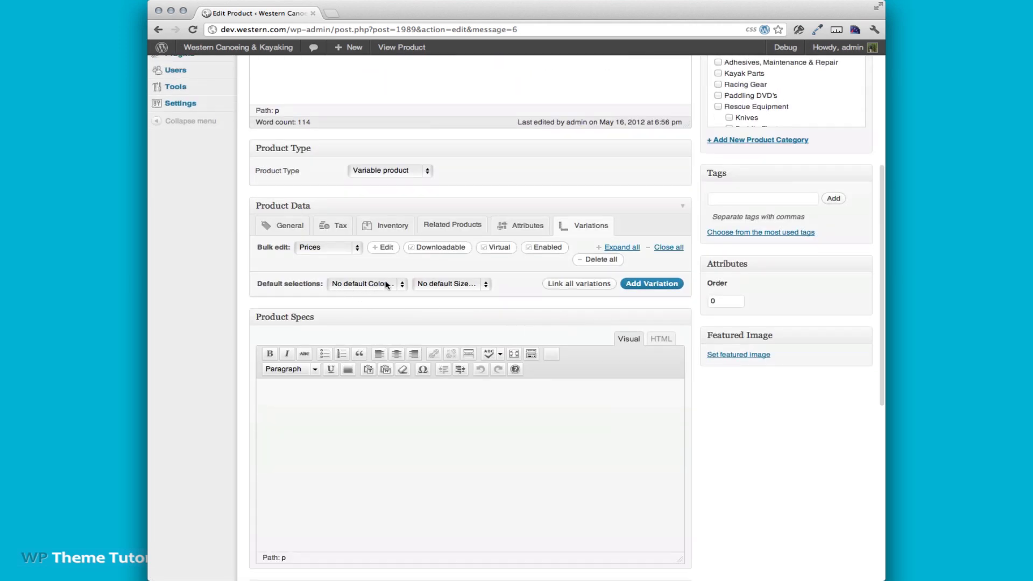
click(598, 289)
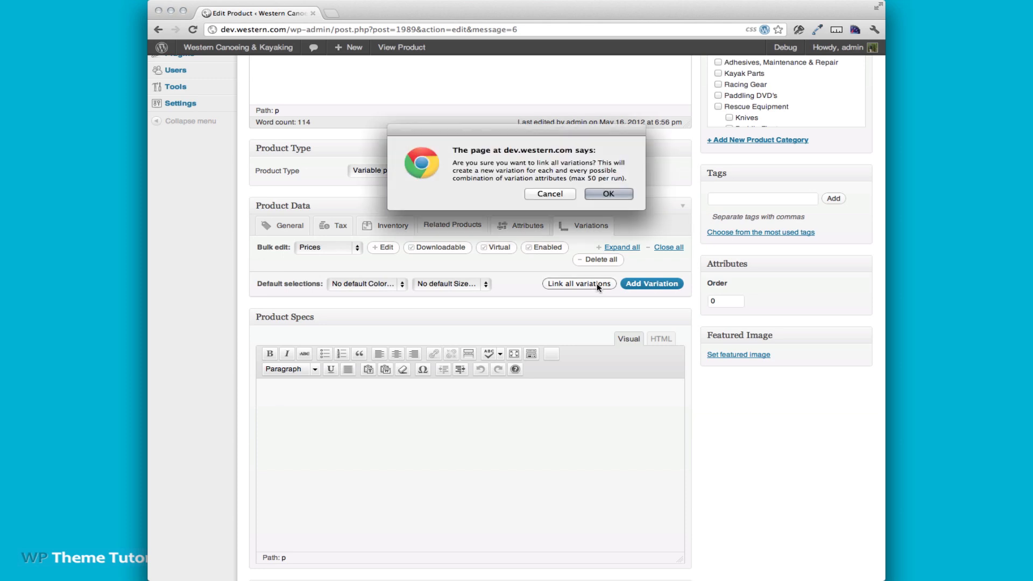
click(609, 193)
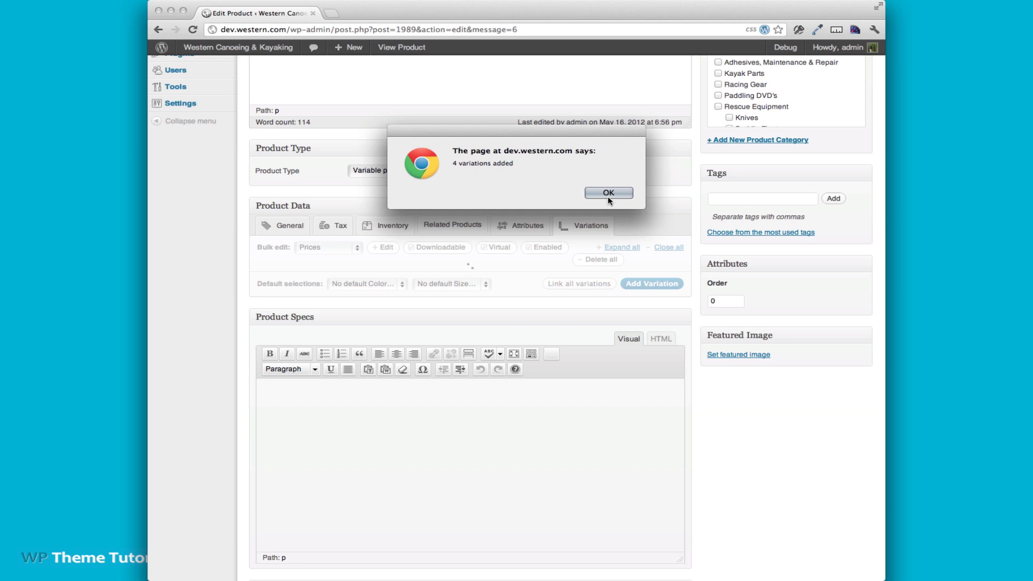
click(607, 191)
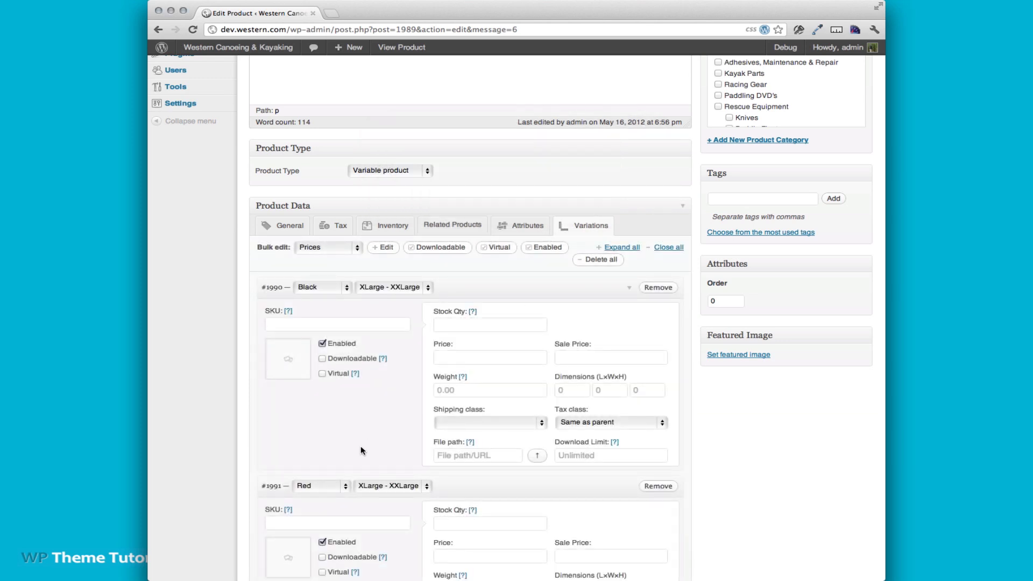
Enter SKU 09-v8-XXBL for the Black XLarge - XXLarge variation #1990
click(322, 327)
text(09-v8/)
key(BackSpace)
text(-)
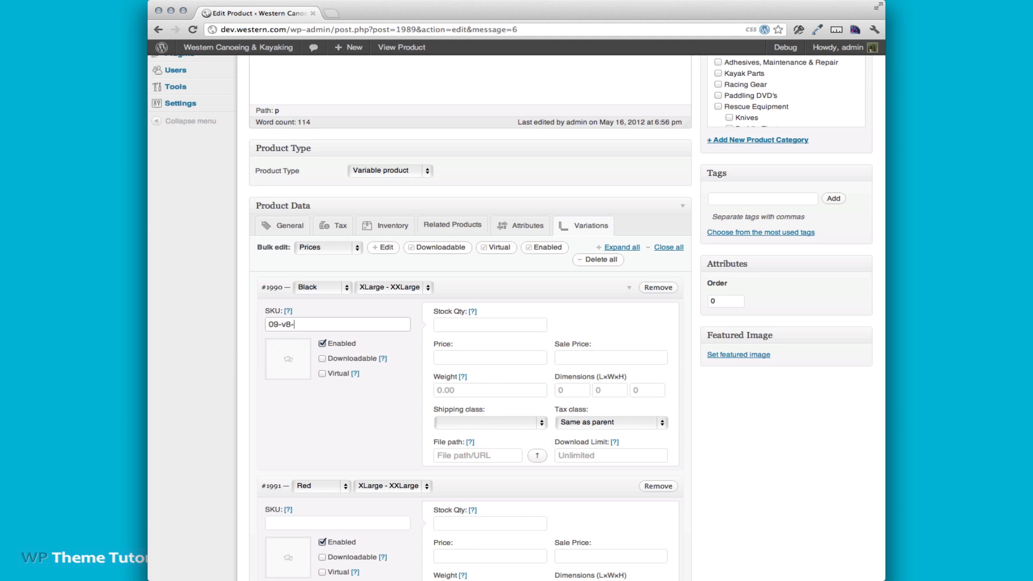
text(XXB)
Step through #1990's stock quantity, price and sale price fields, then glance at General settings
click(441, 326)
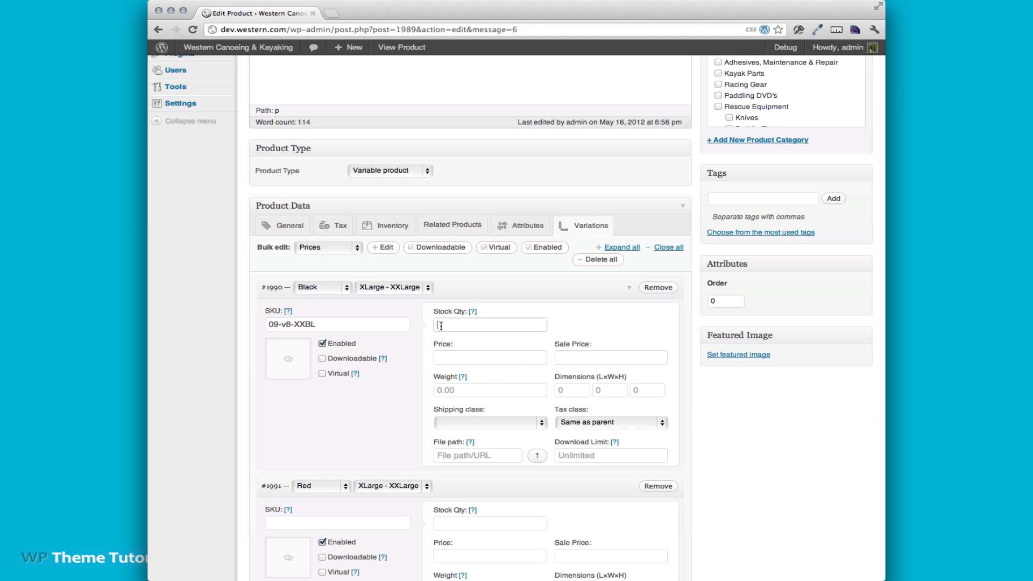
click(451, 356)
click(591, 358)
click(293, 235)
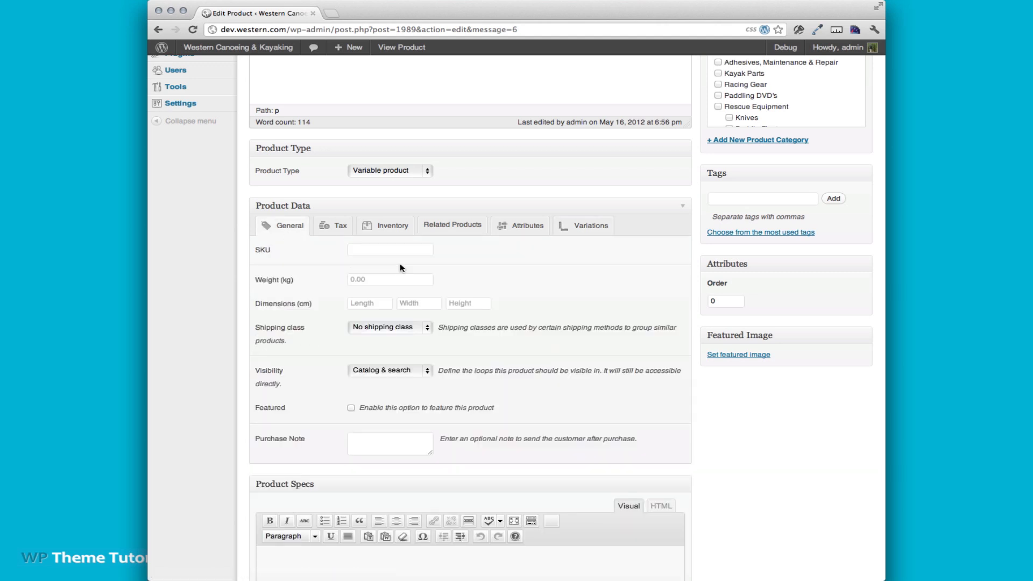
click(592, 226)
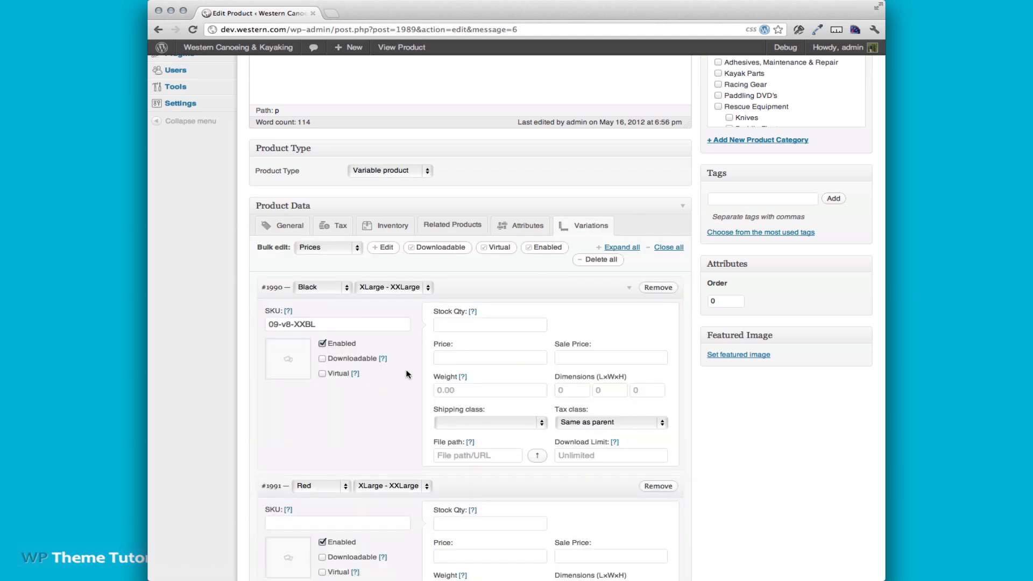
Enter SKU 09-V8-XXR for the Red XLarge - XXLarge variation #1991
scroll(762, 473, down, 3)
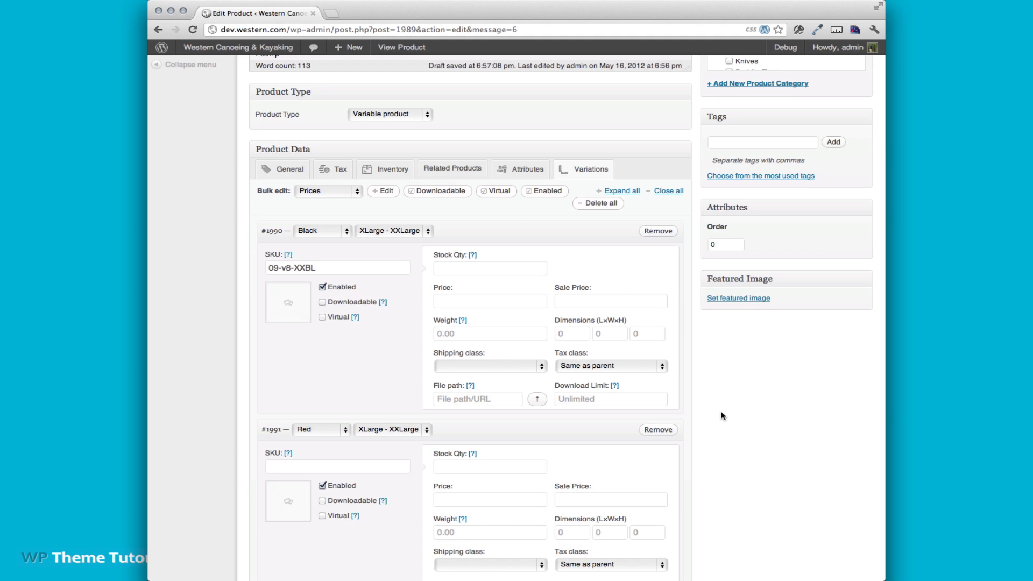
scroll(721, 415, down, 4)
click(302, 383)
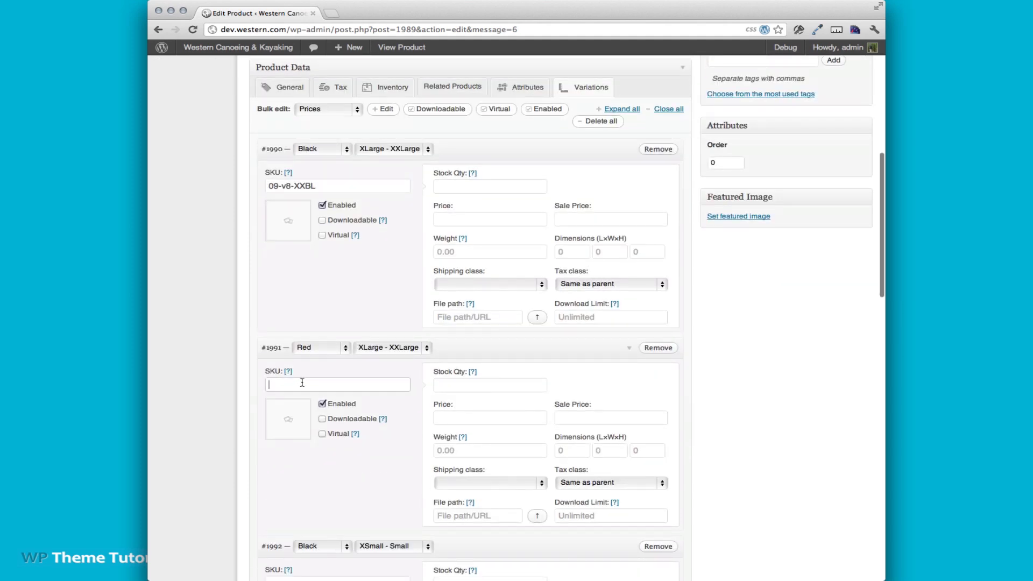
text(09-V8-XXR)
Enter SKUs 09-V8-XSBL and 09-V8-XSR for variations #1992 and #1993
scroll(758, 423, down, 5)
scroll(758, 427, down, 1)
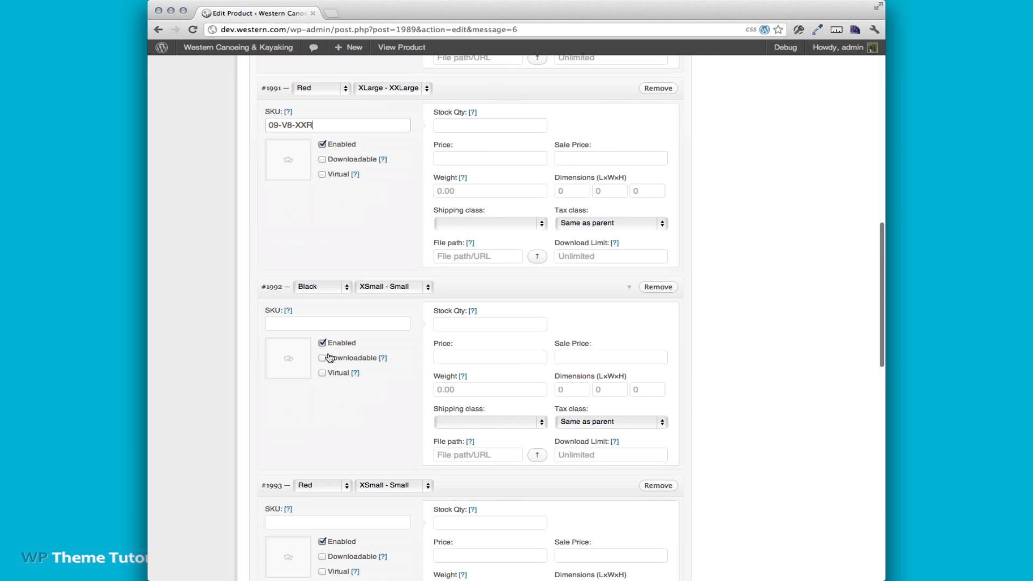
click(336, 325)
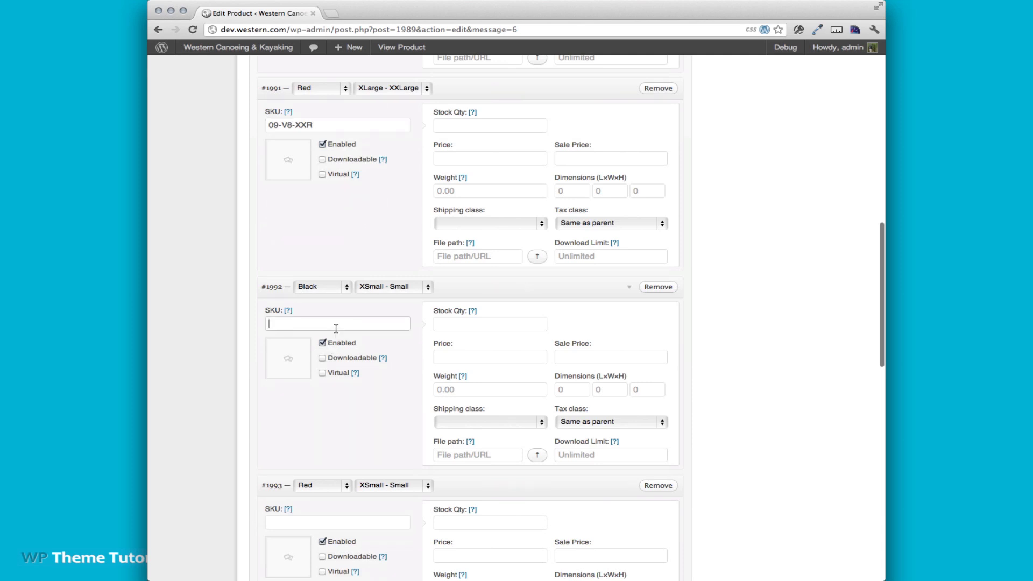
text(09-V8)
scroll(371, 401, down, 5)
click(319, 350)
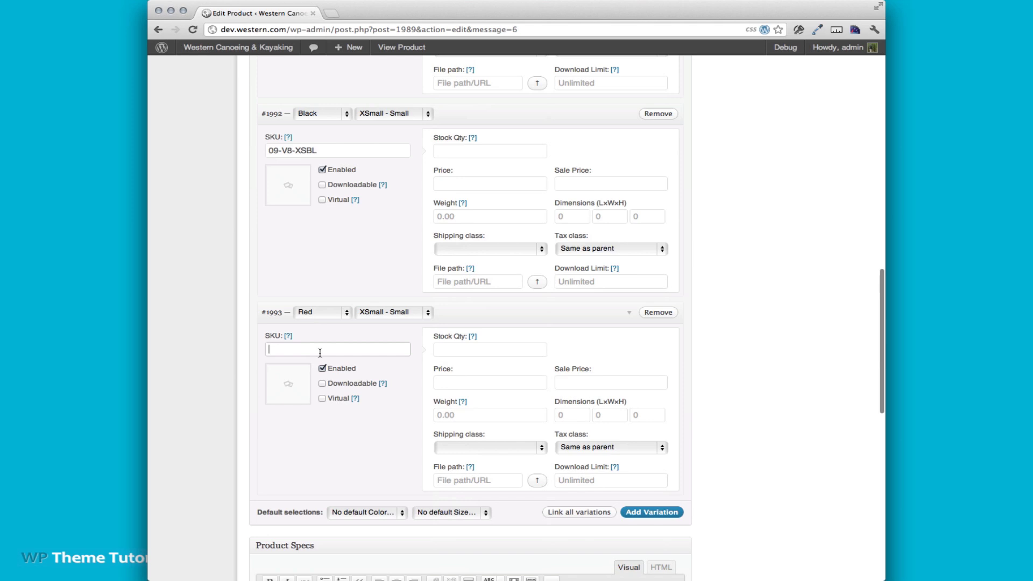
text(09-V8-XSR)
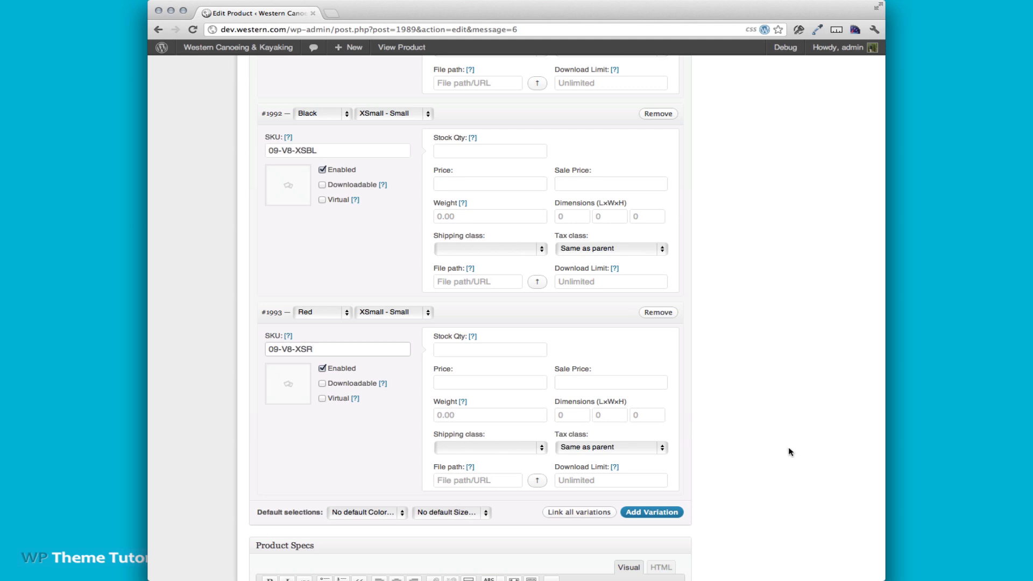
Update V-Eight to save the variation SKUs and open its storefront page via View Product
scroll(346, 420, up, 15)
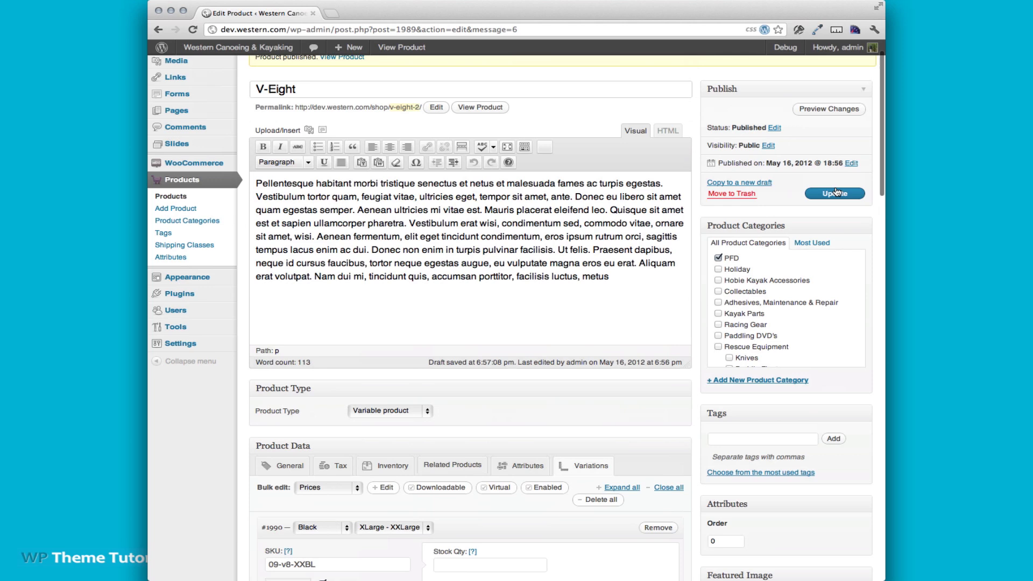
click(834, 193)
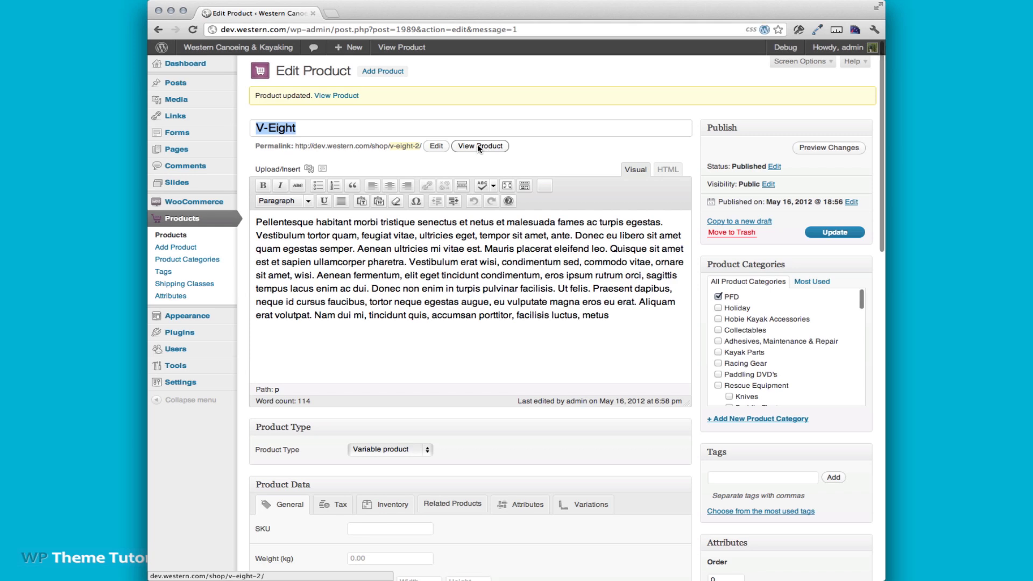
click(479, 147)
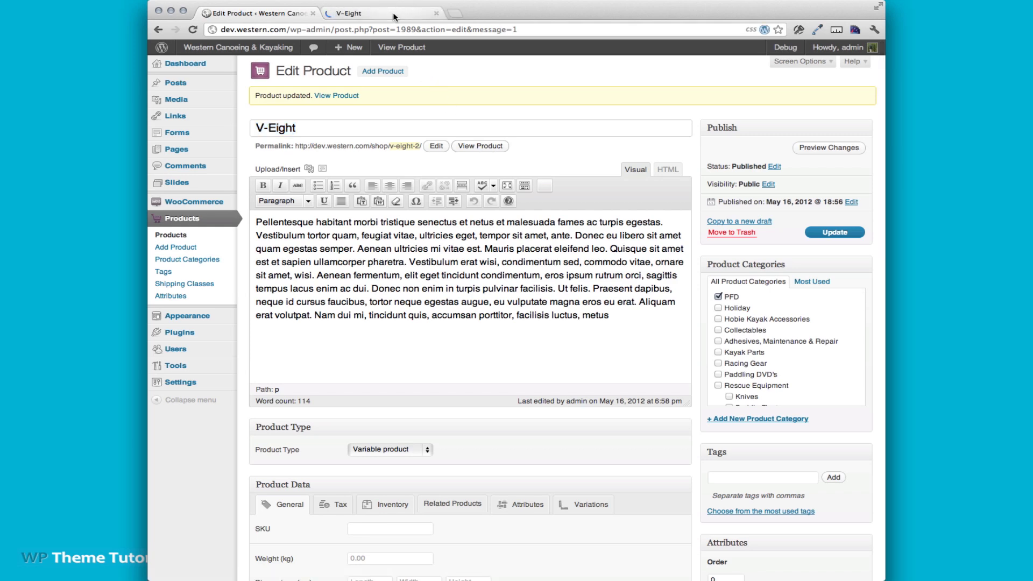
Pick Color Red and Size XLarge – XXLarge on the V-Eight page, then return to the editor
scroll(843, 423, down, 4)
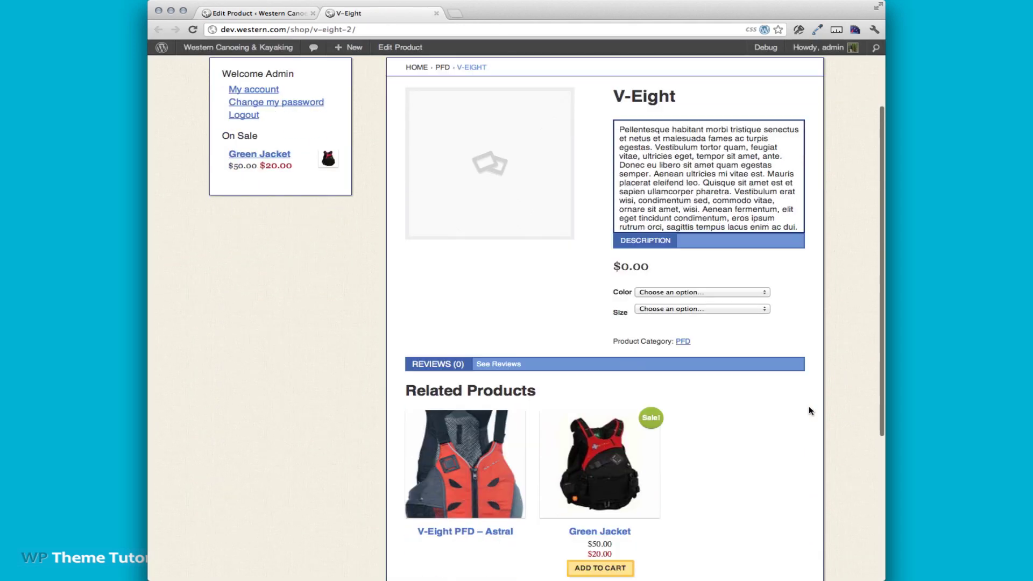
click(675, 293)
click(656, 305)
click(662, 310)
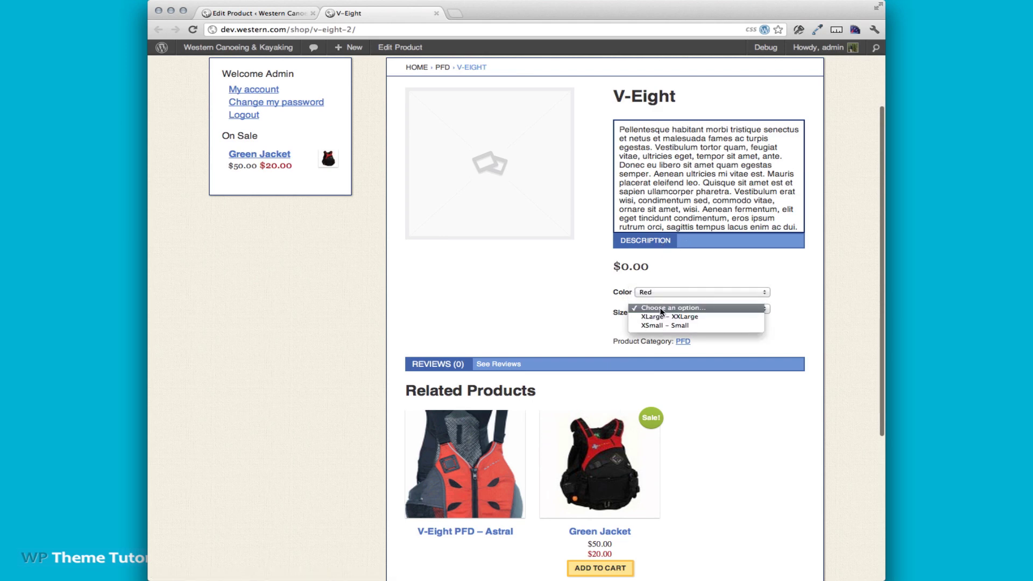
click(661, 317)
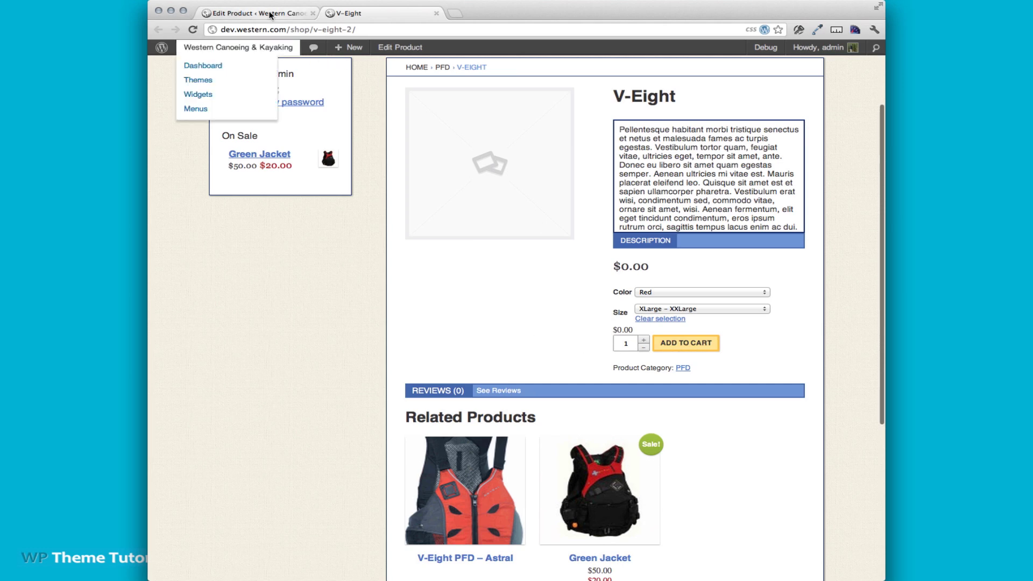
click(270, 15)
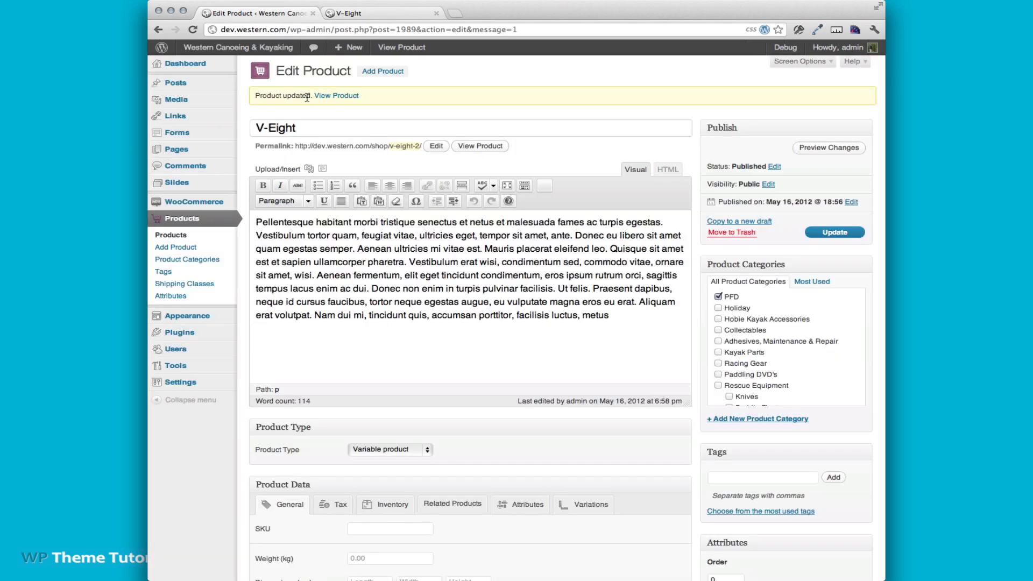
Search the Media Library for 'v8' and make the V8red image the featured image
scroll(696, 393, down, 5)
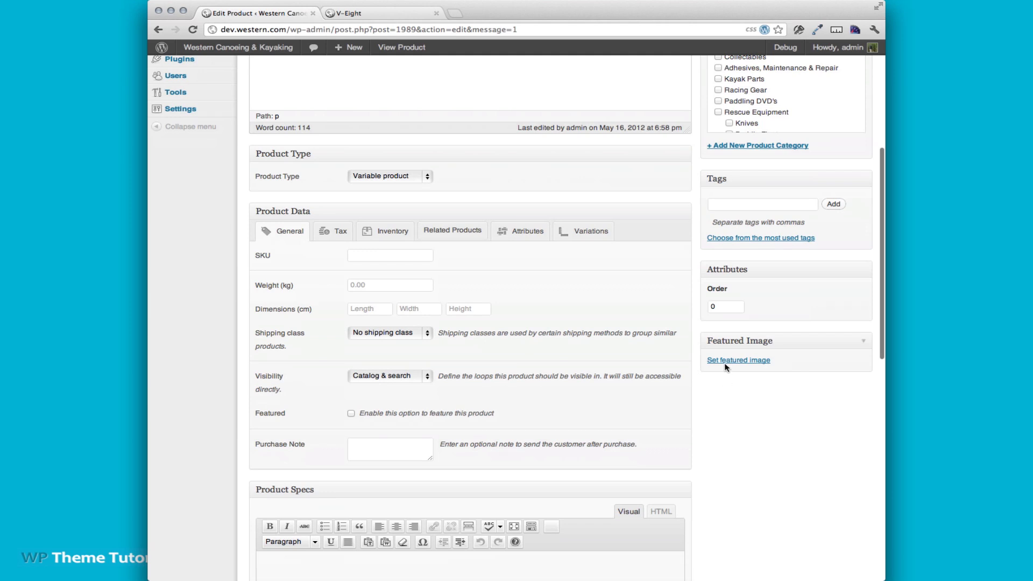
click(728, 362)
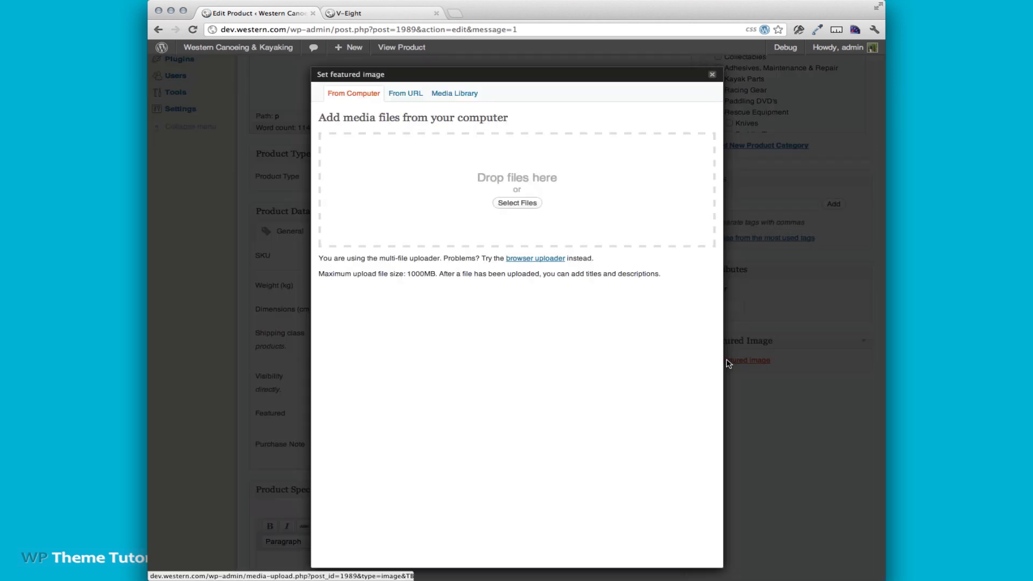
click(449, 98)
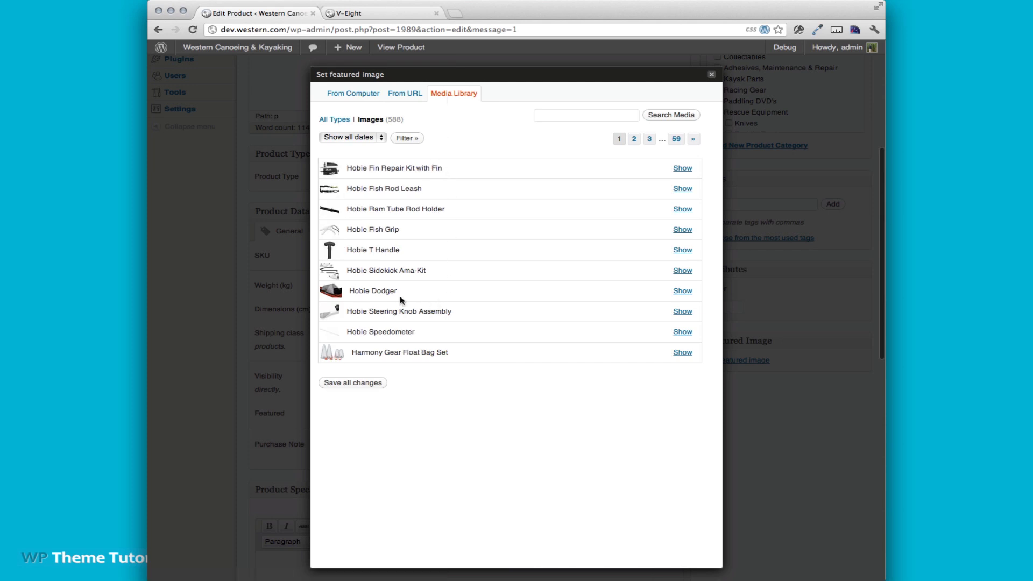
click(613, 112)
text(v)
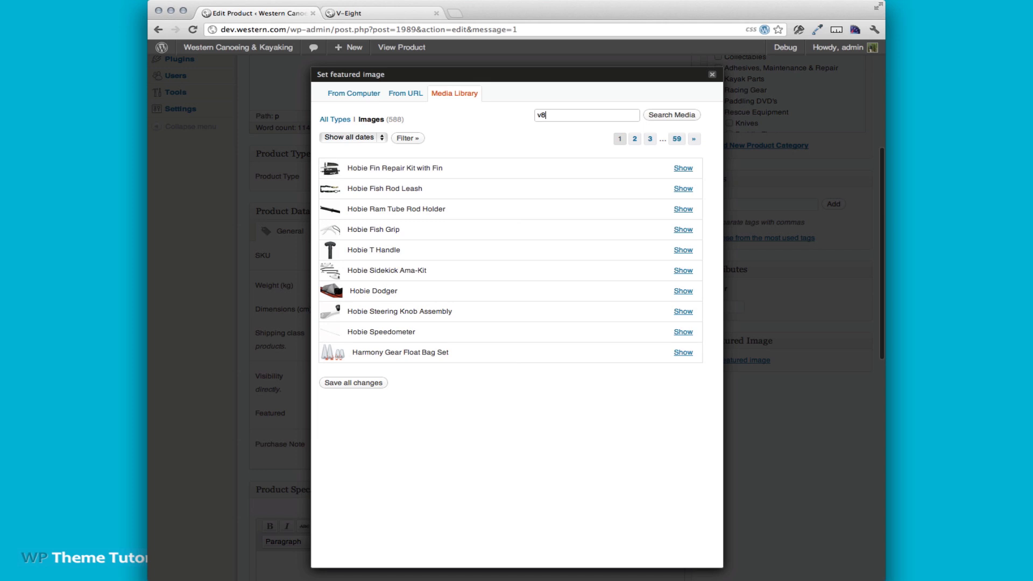
text(8)
key(Return)
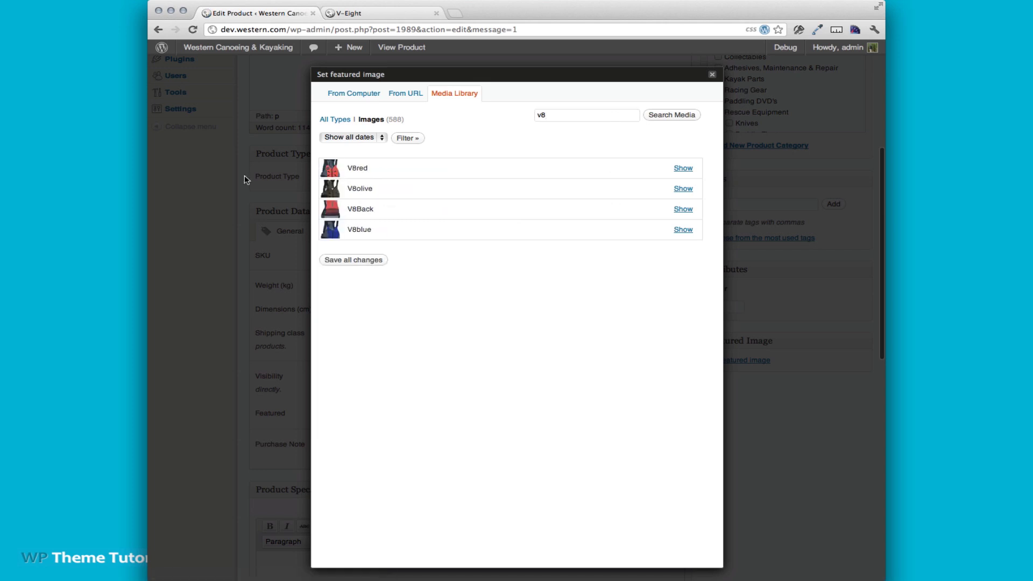
click(681, 169)
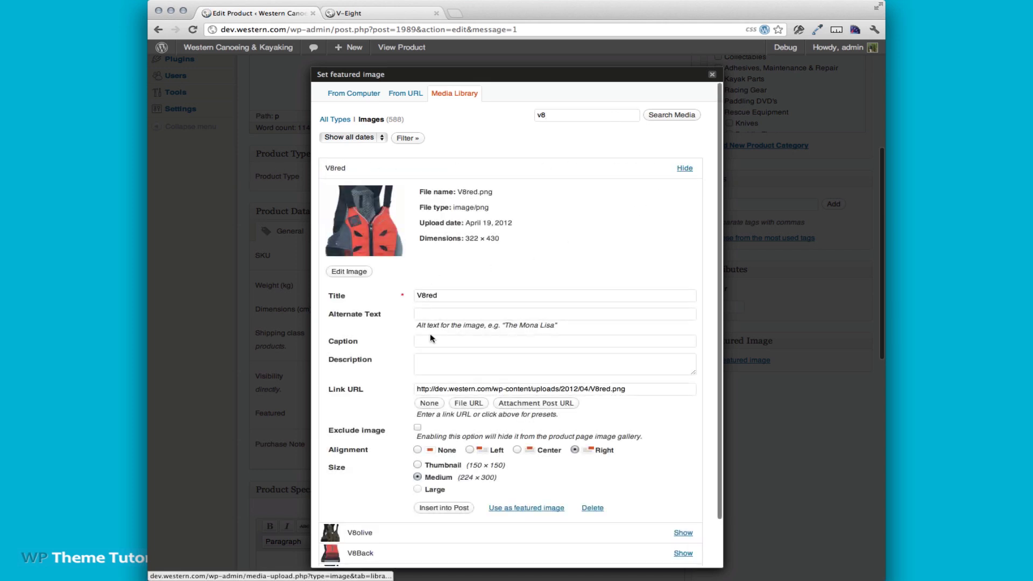
click(539, 509)
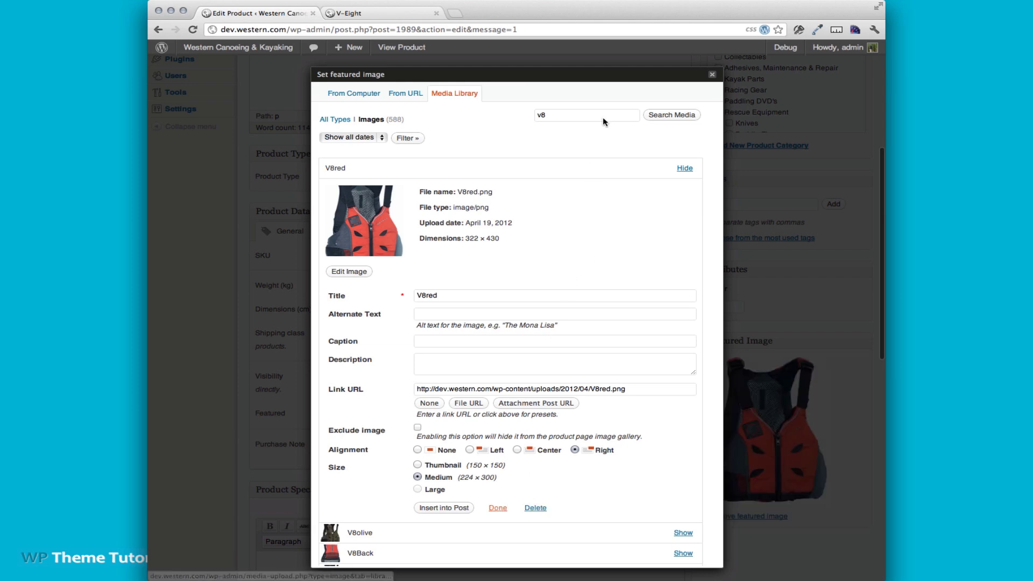
click(713, 75)
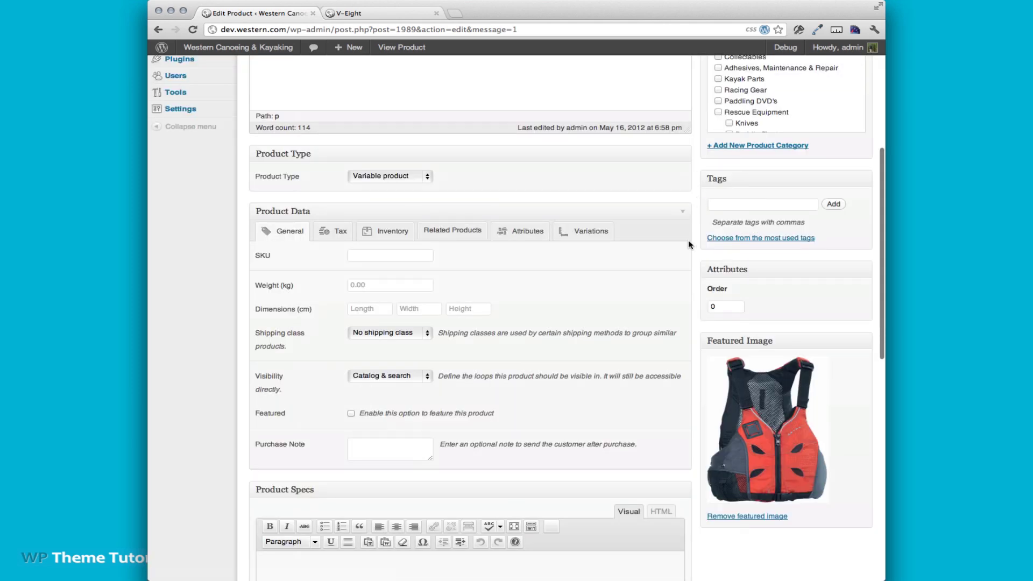
Update V-Eight and reload its storefront page to show the red vest image
scroll(689, 240, up, 5)
click(815, 188)
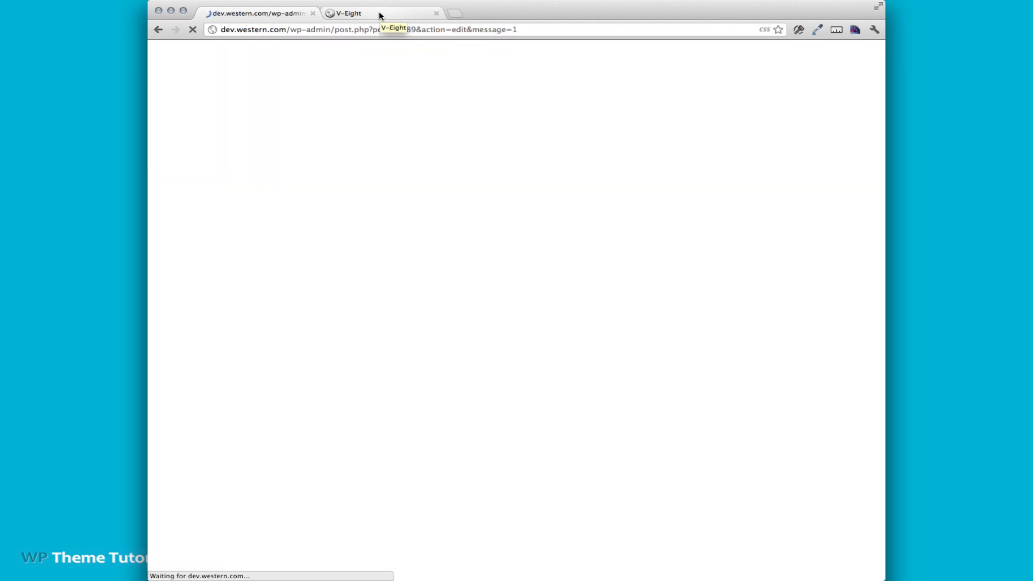
click(379, 16)
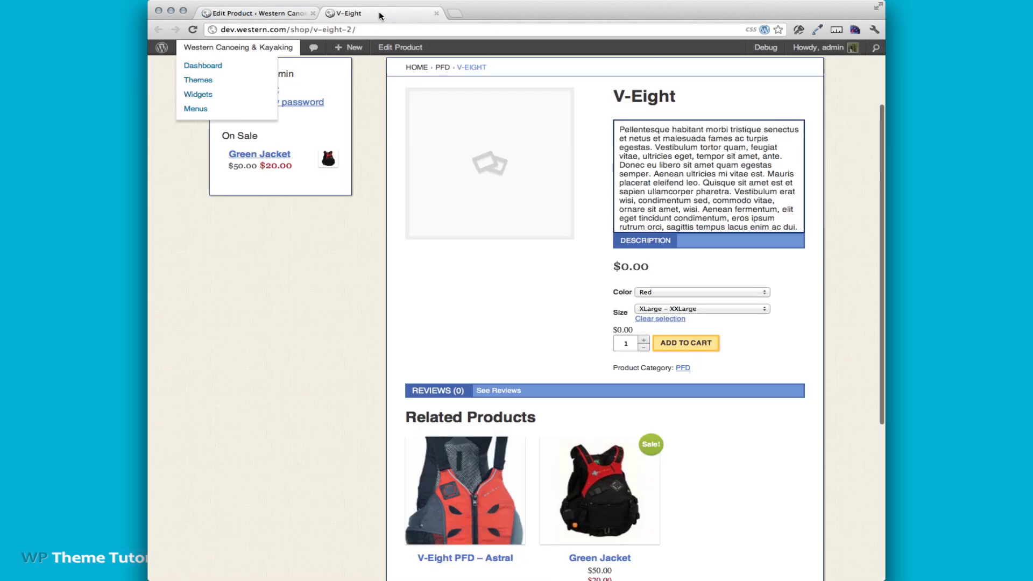
key(super+r)
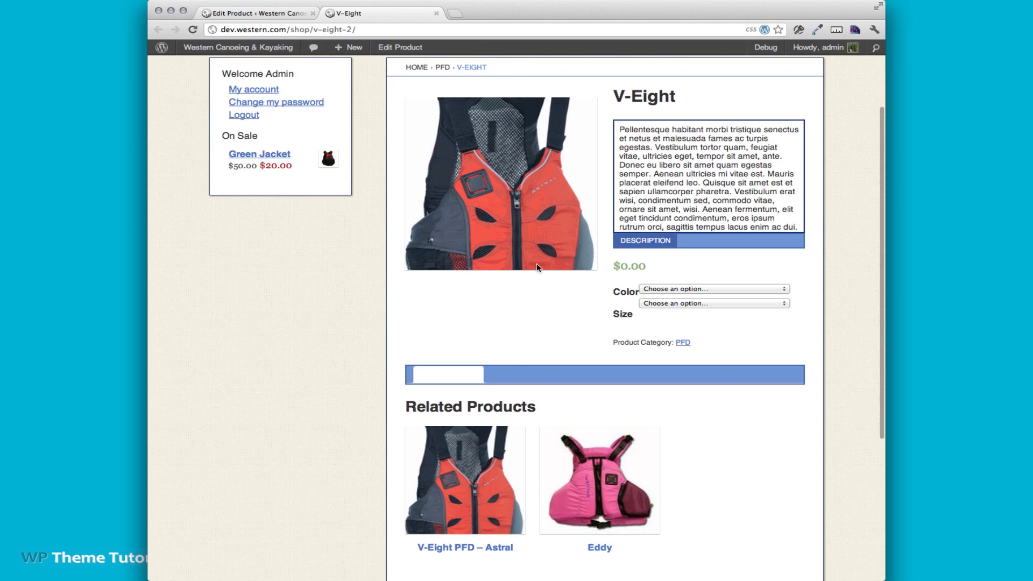